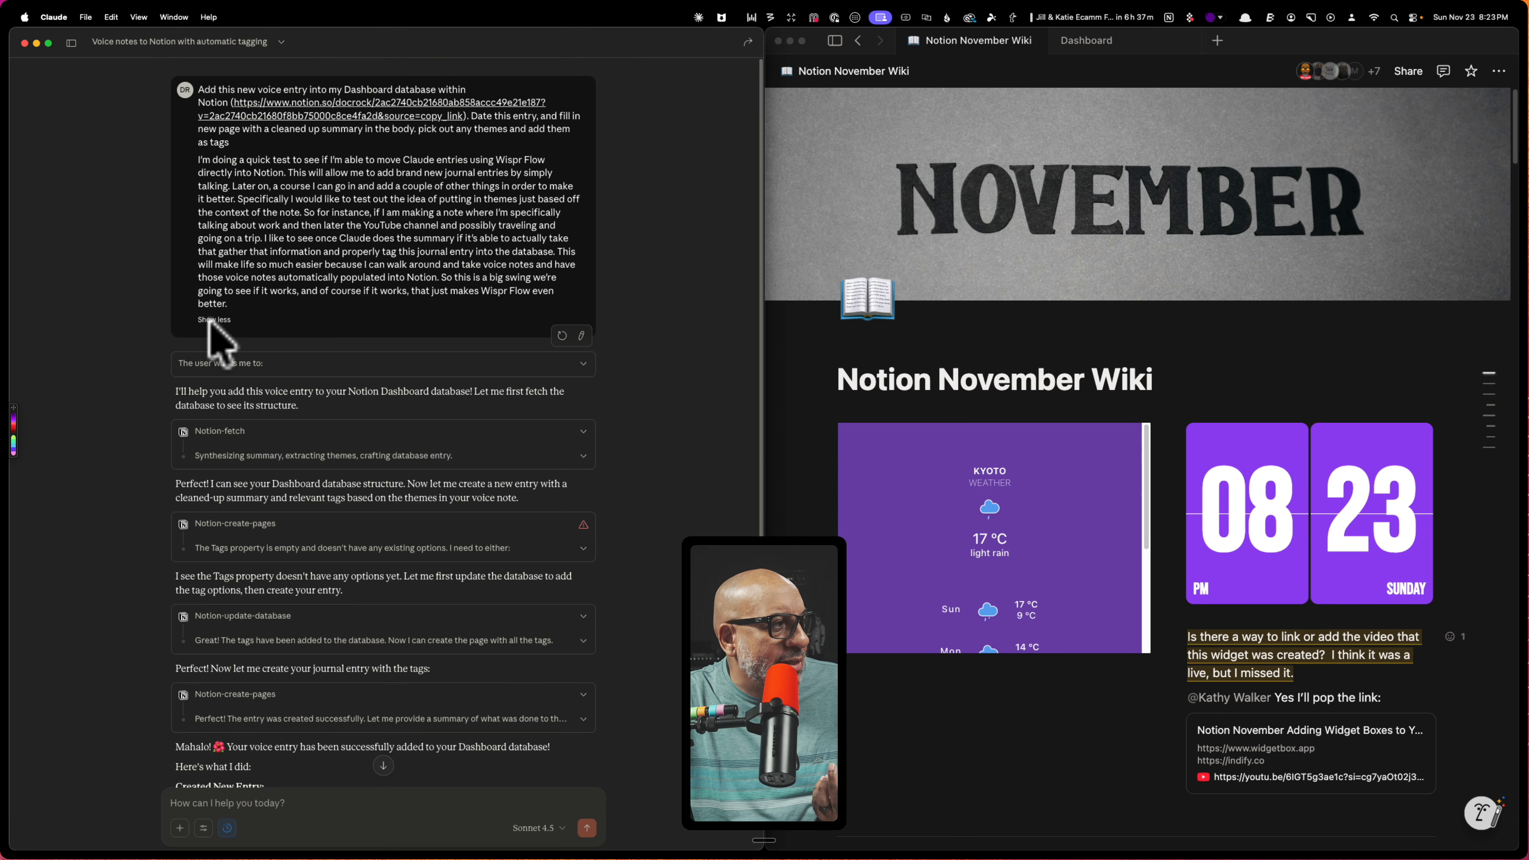
Read through Claude's reply, including its expanded thought process, about adding the voice entry to the Dashboard database
scroll(367, 298, "down", 1)
scroll(367, 298, "down", 4)
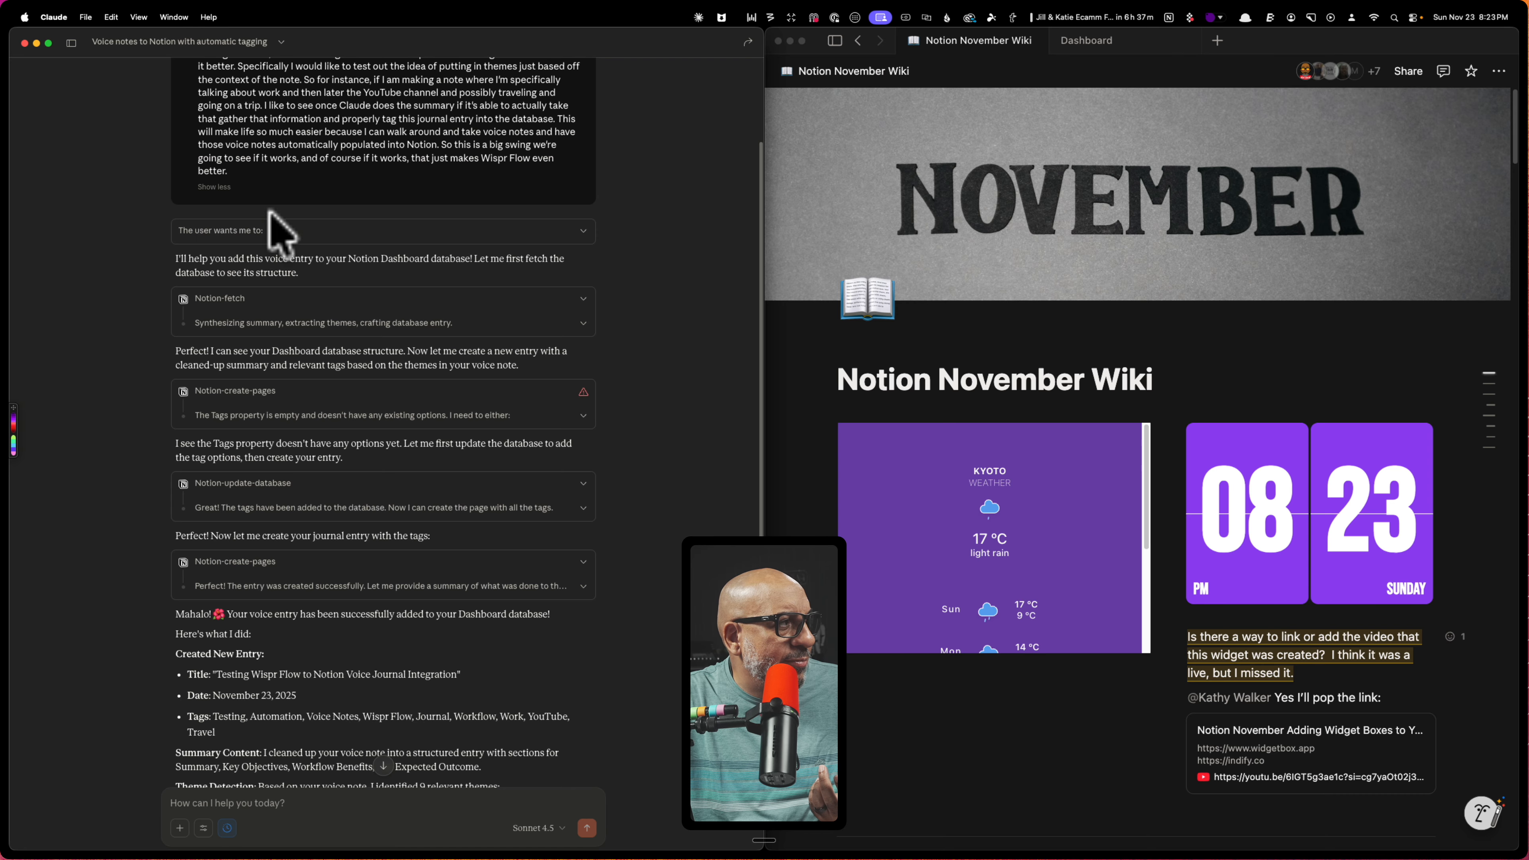
left_click(578, 236)
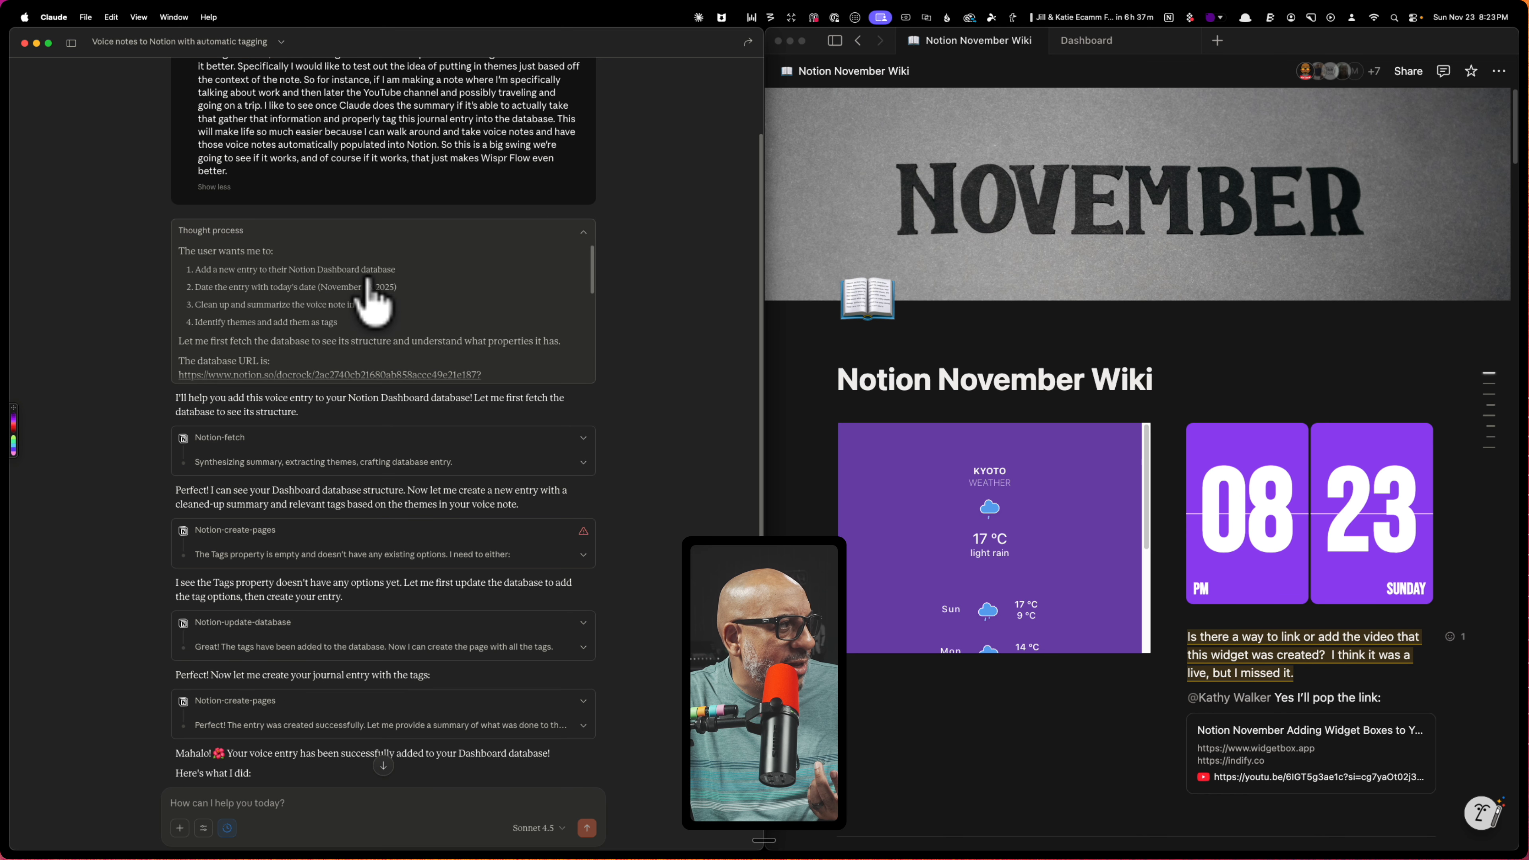
left_click(582, 232)
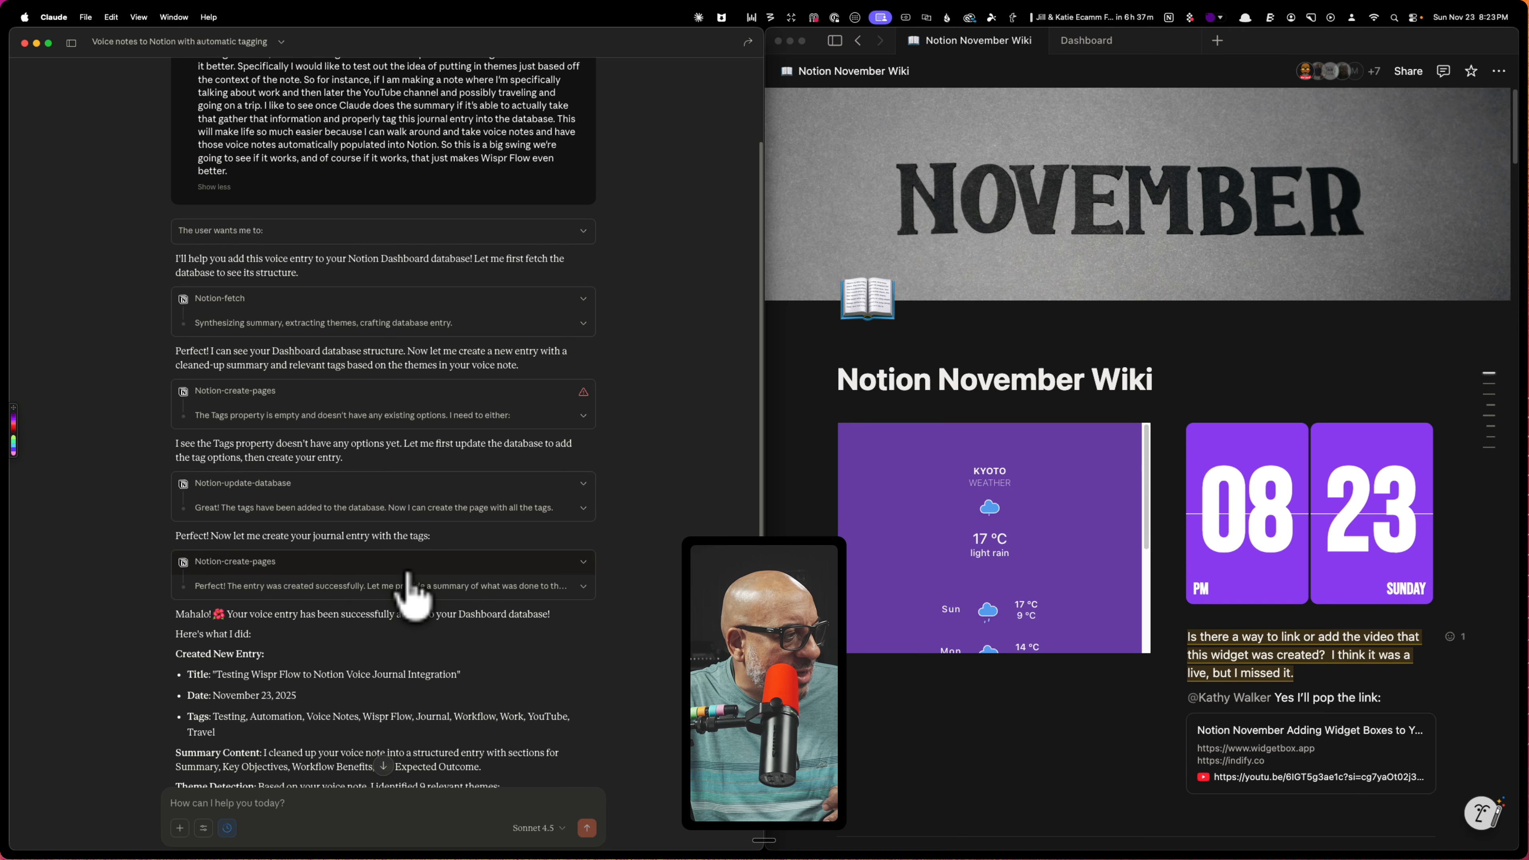
scroll(453, 609, "down", 1)
scroll(461, 626, "down", 3)
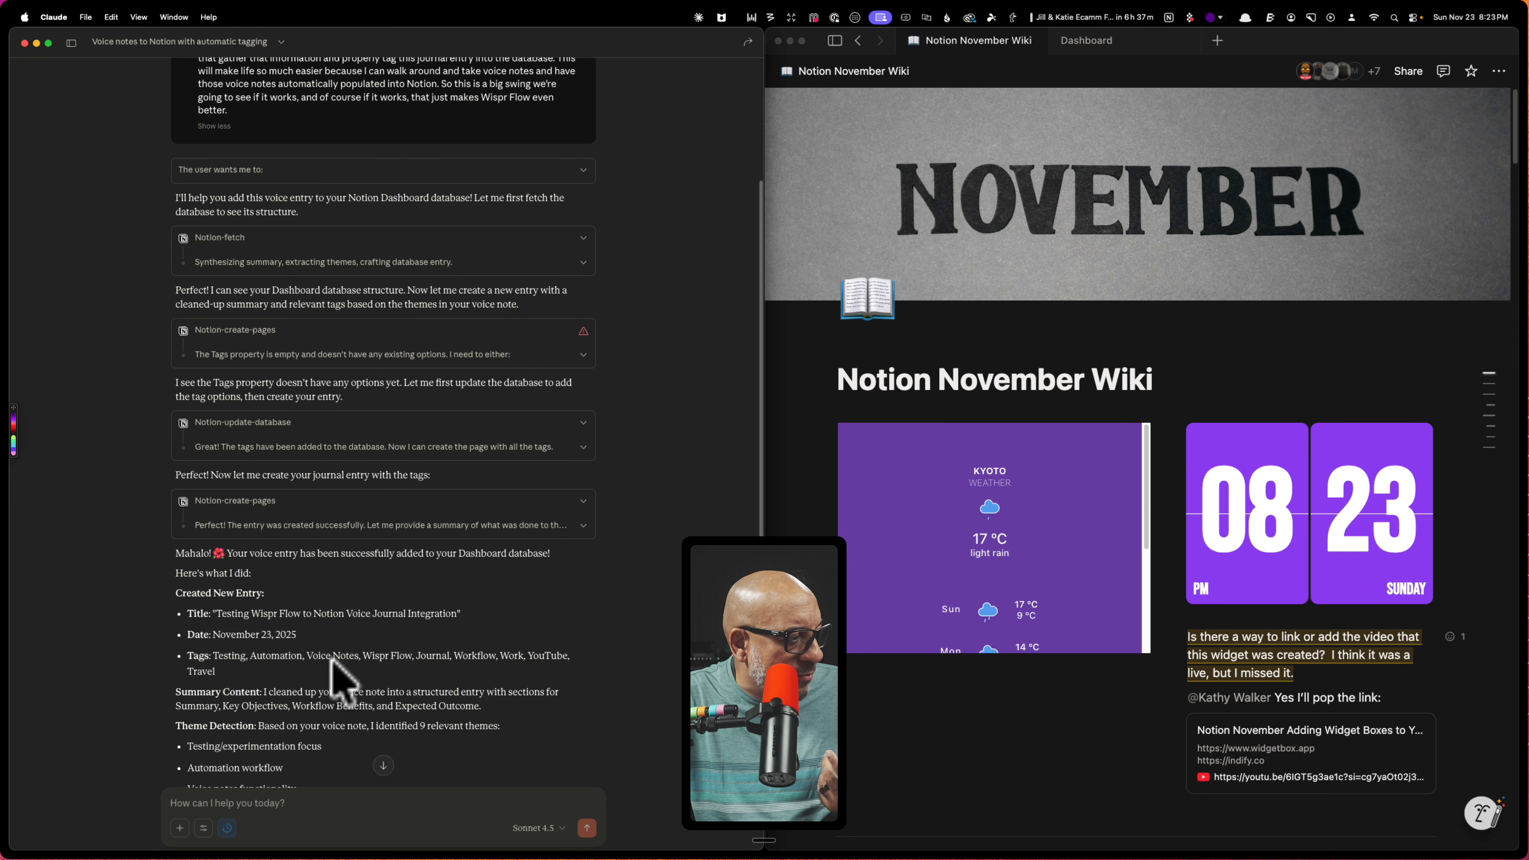
scroll(331, 671, "down", 1)
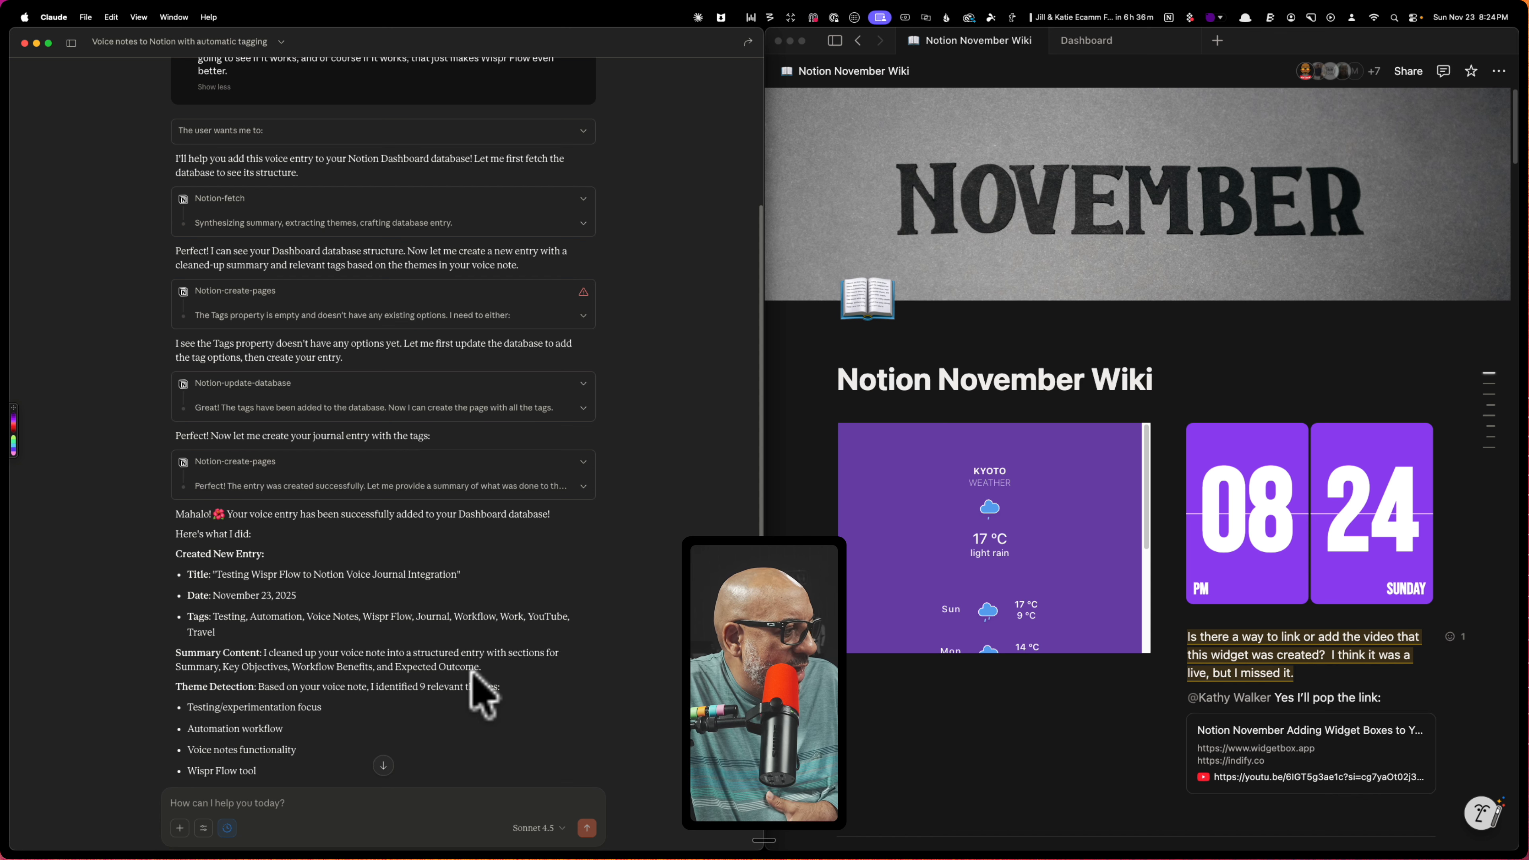
scroll(305, 706, "down", 5)
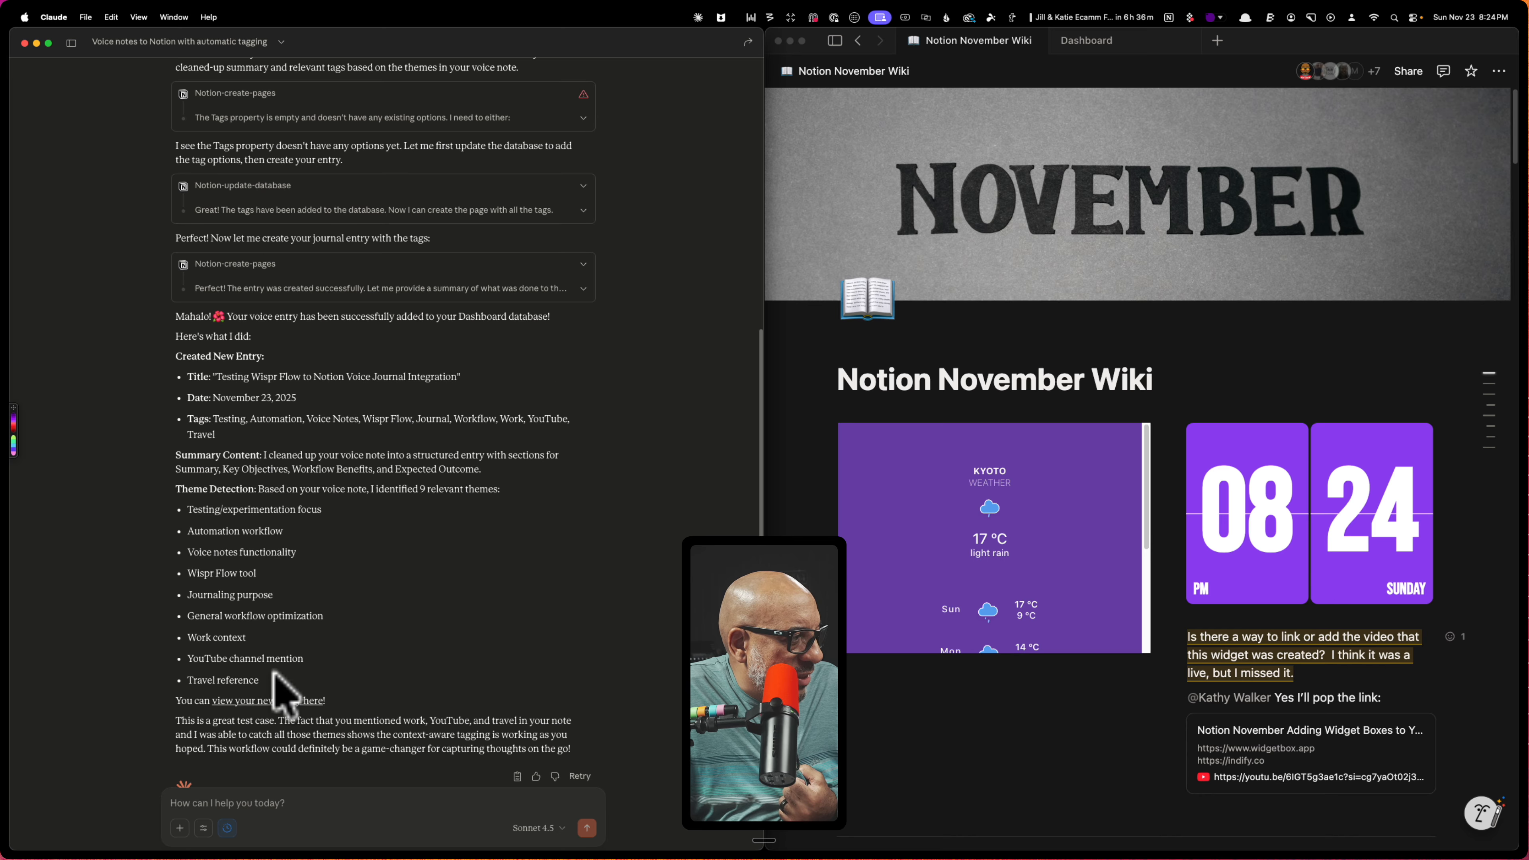
scroll(199, 683, "down", 1)
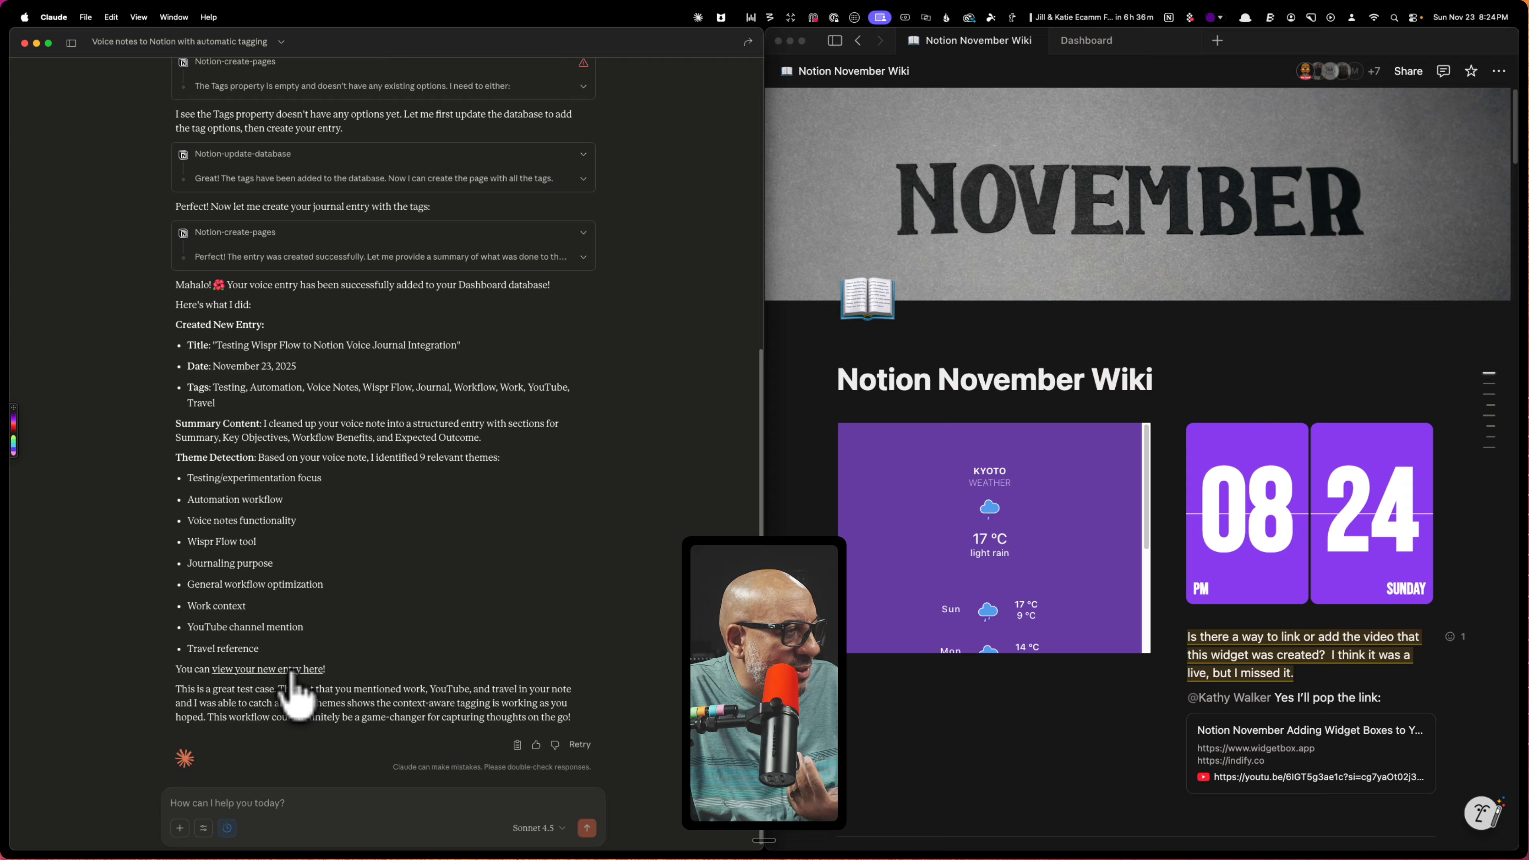
Open the new Testing Wispr Flow entry from the Dashboard database and read its tags and summary sections
left_click(934, 776)
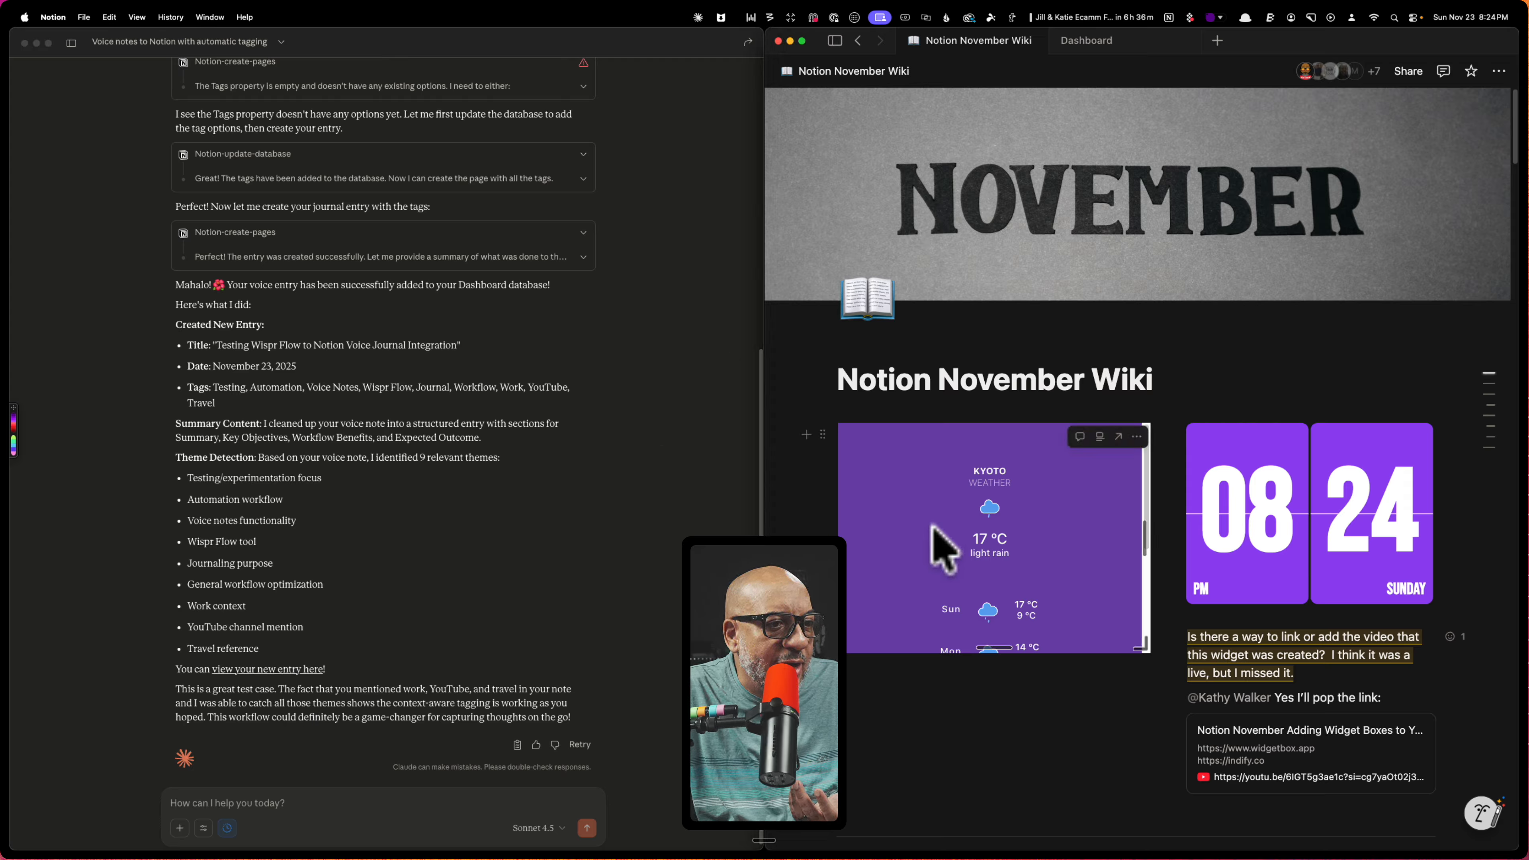
left_click(1109, 53)
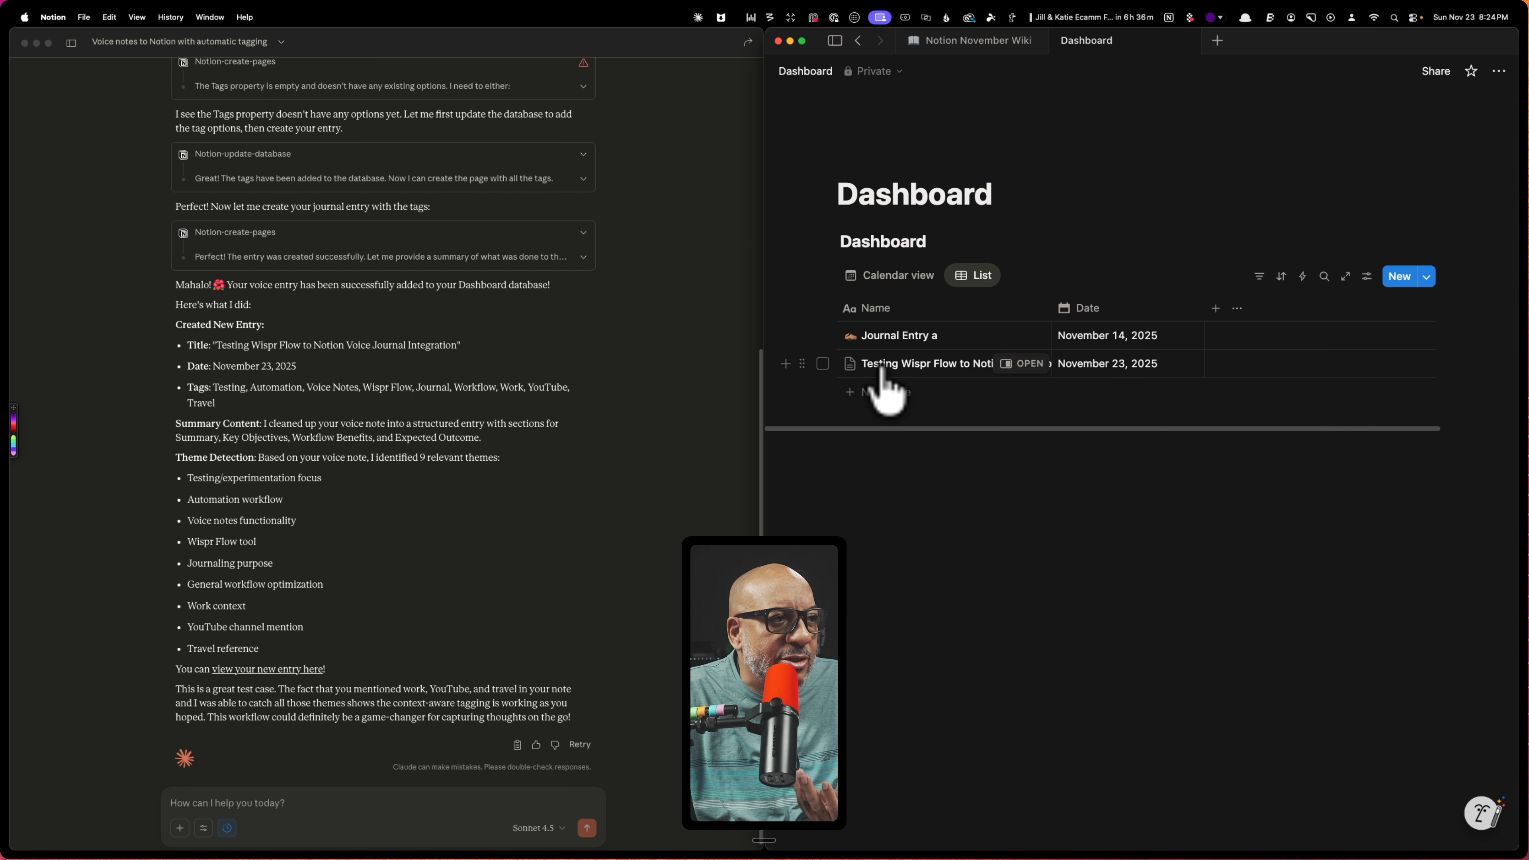
left_click(1021, 364)
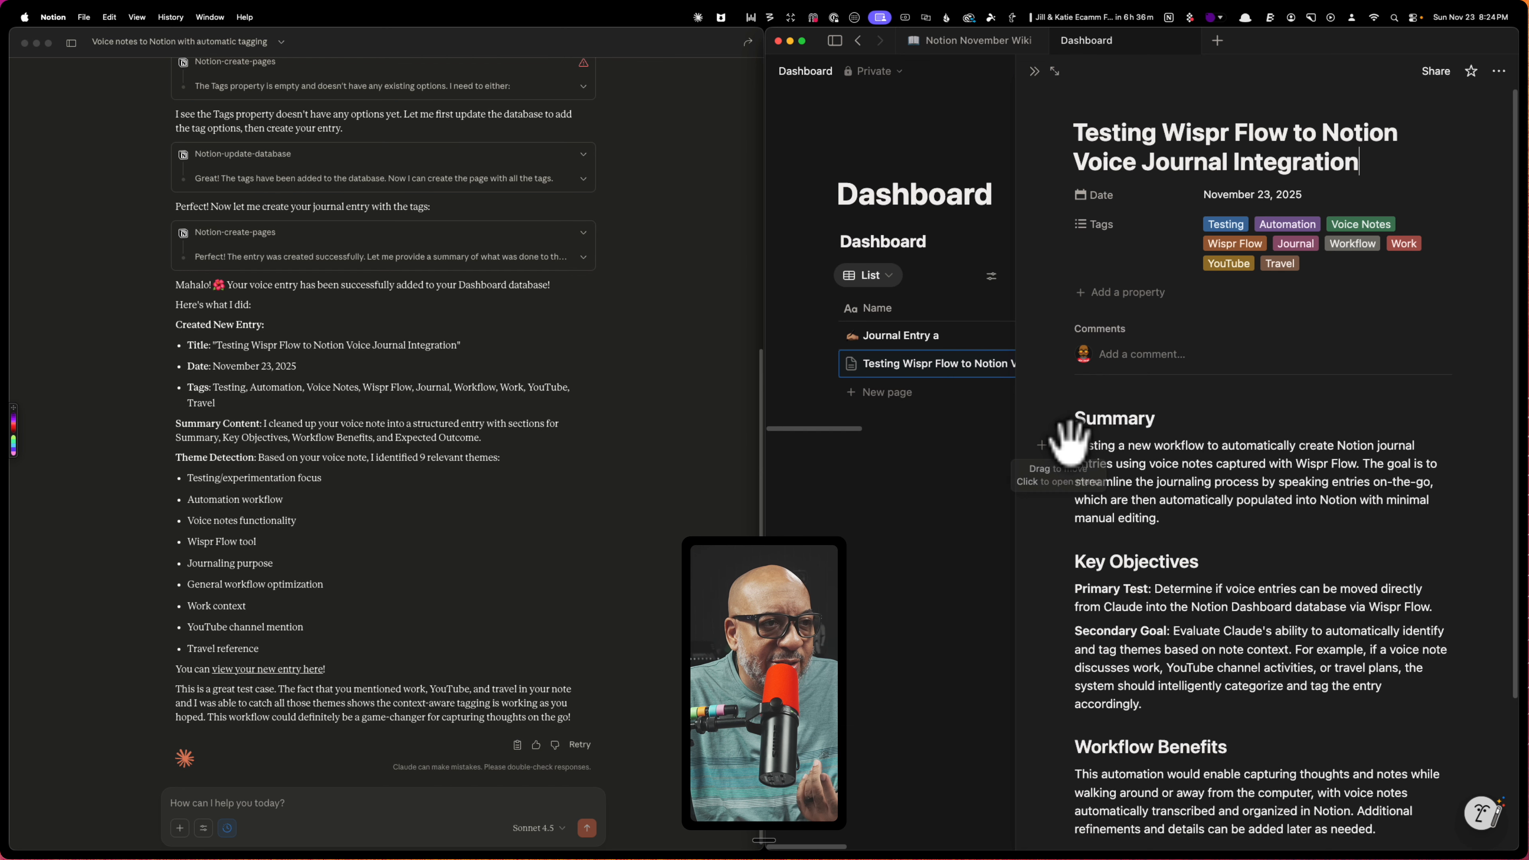
scroll(1294, 542, "down", 2)
scroll(1294, 542, "down", 1)
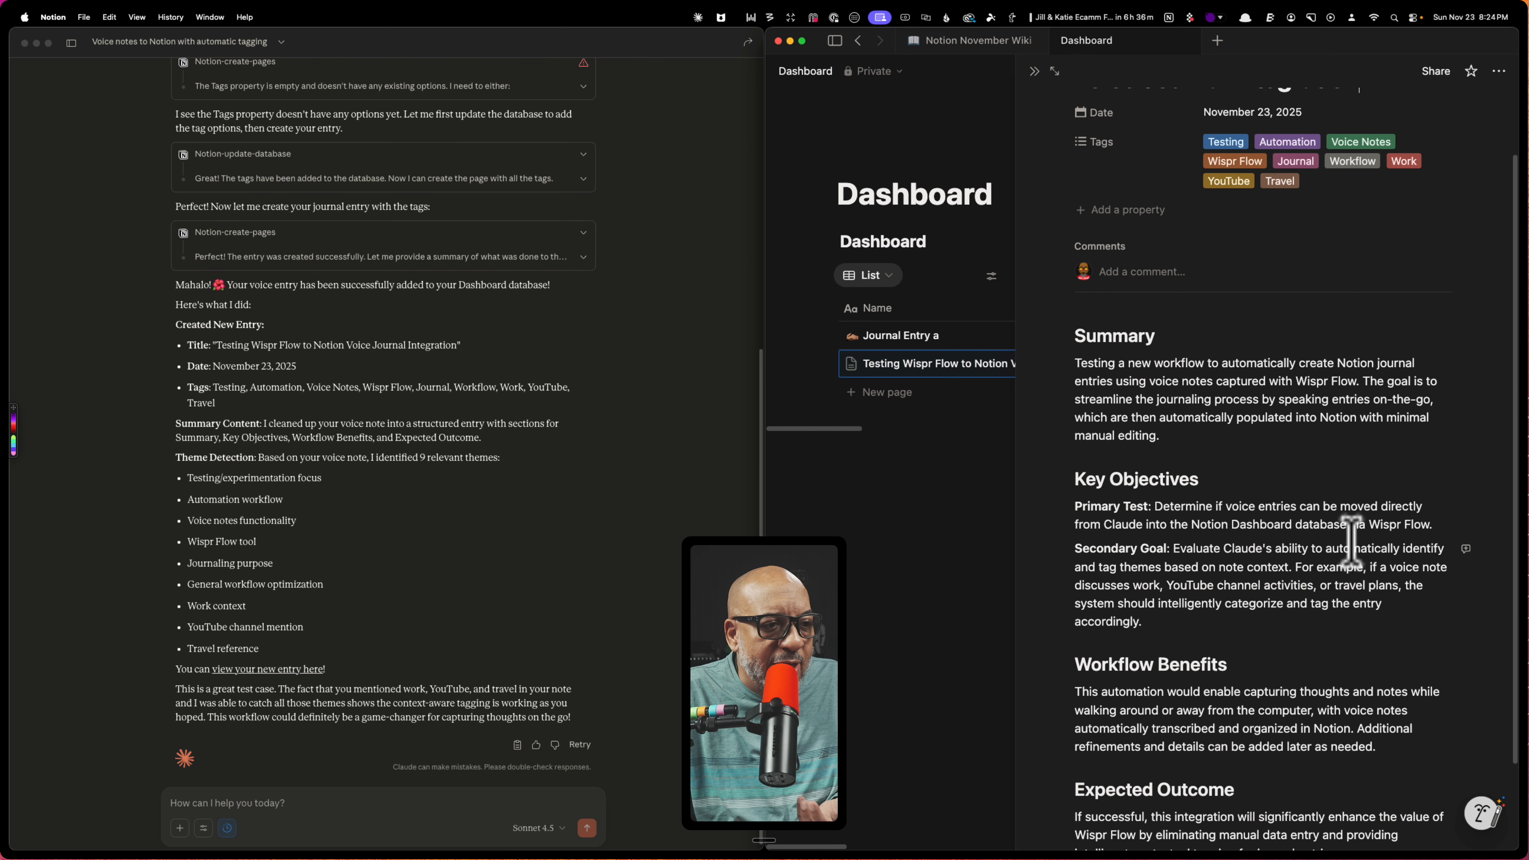
scroll(1348, 536, "down", 3)
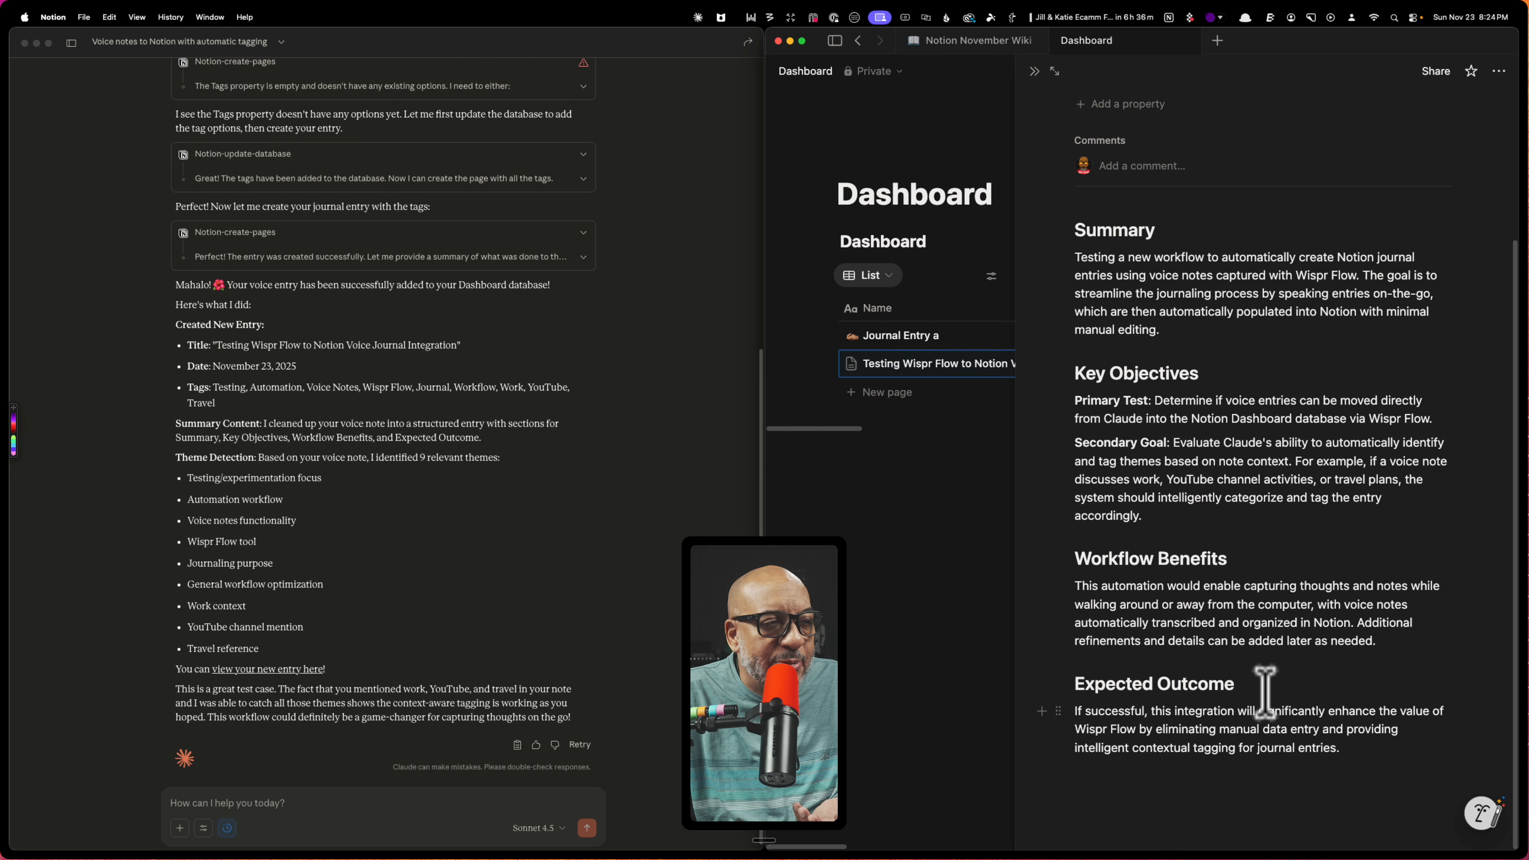
scroll(1200, 540, "up", 5)
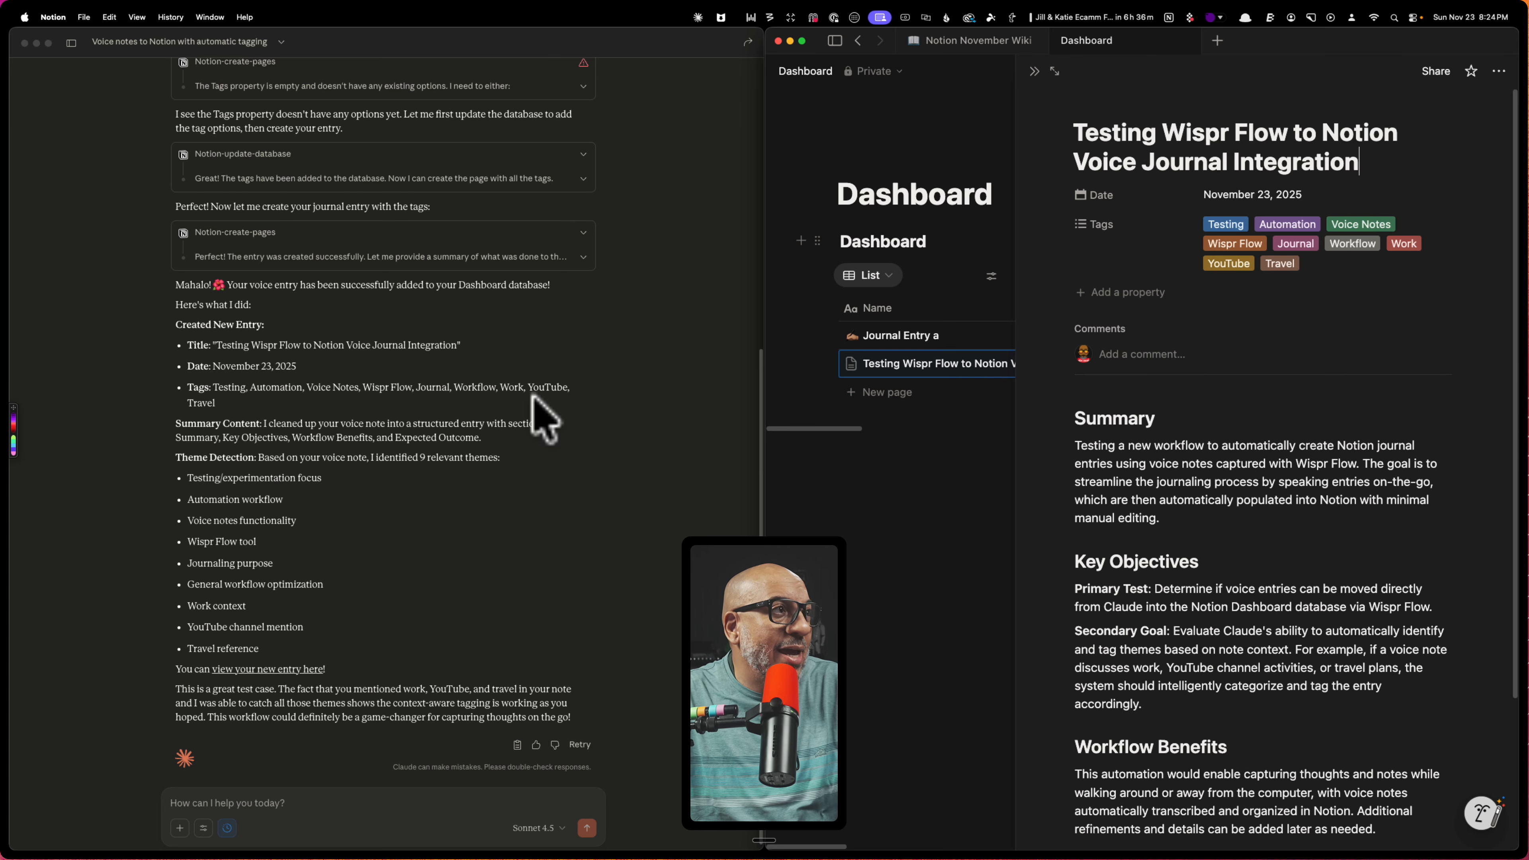
Copy the opening instruction paragraph of the original prompt in the Claude chat
left_click(682, 281)
scroll(677, 289, "up", 10)
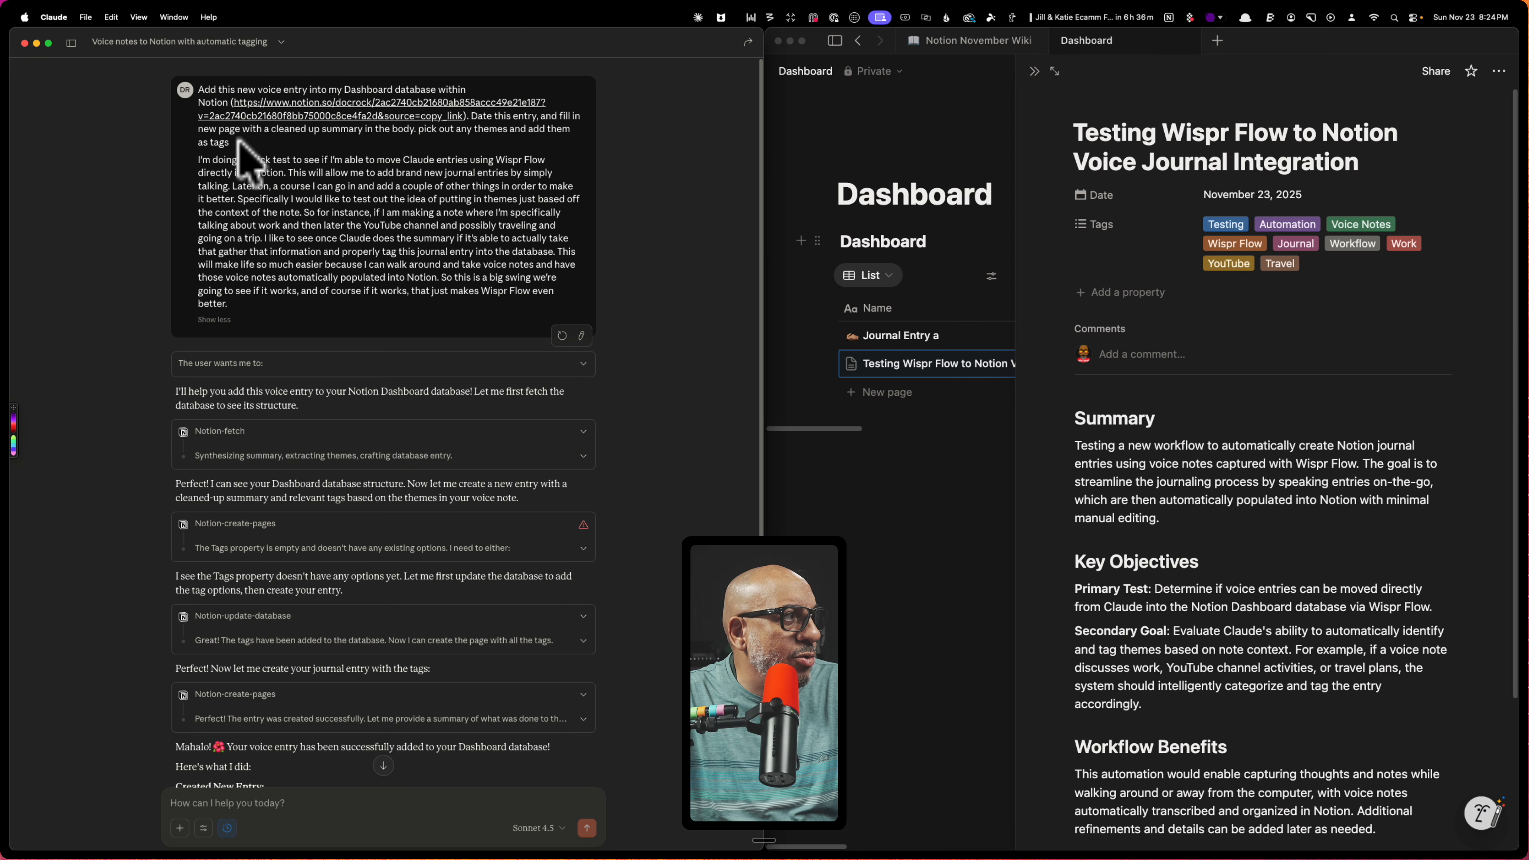
left_click_drag(240, 144, 190, 87)
key("super+c")
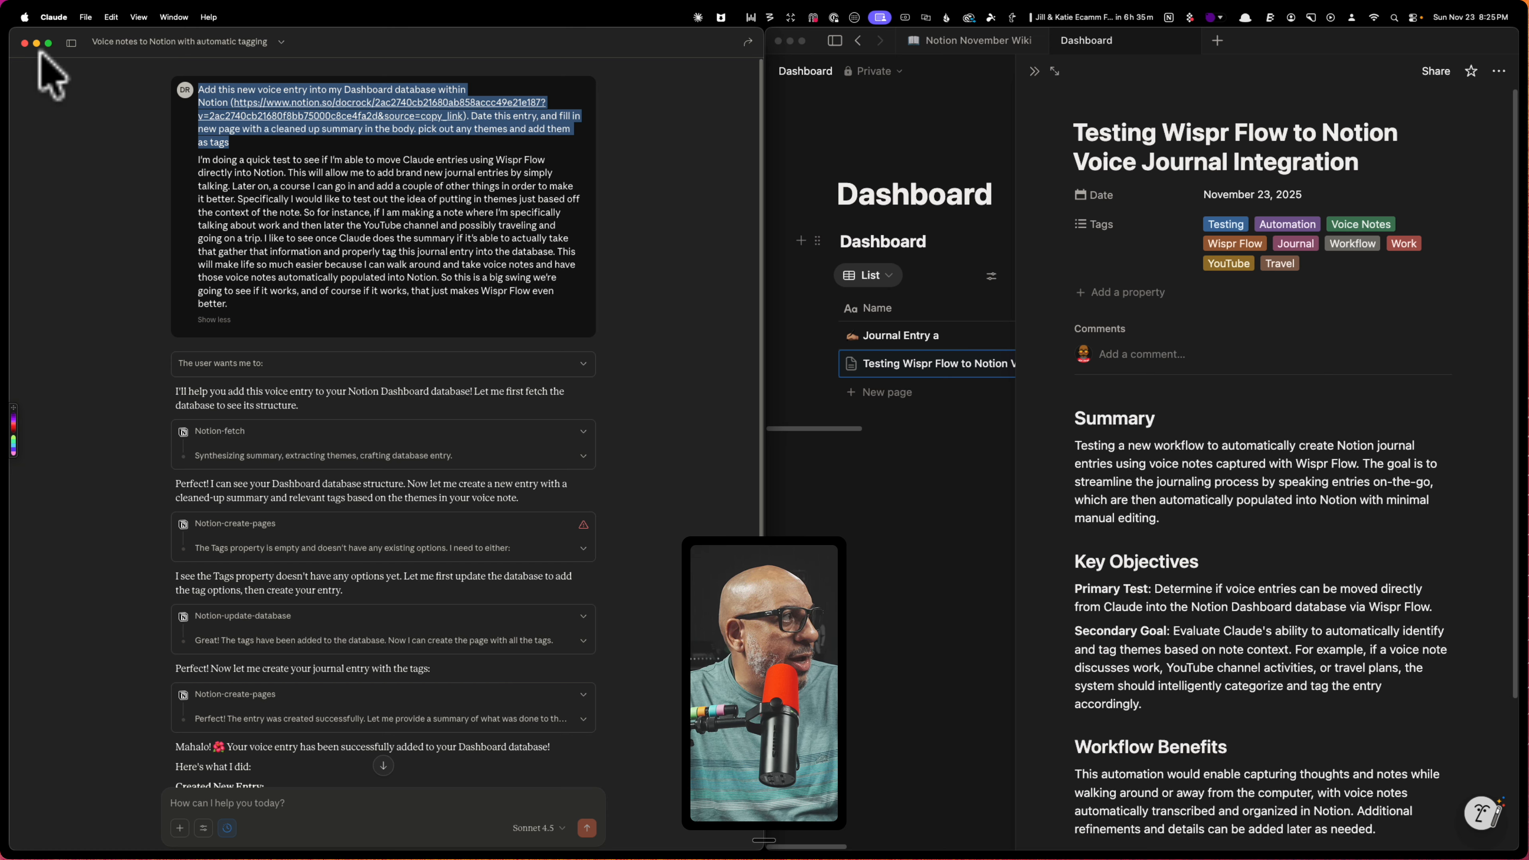
left_click(87, 16)
left_click(104, 37)
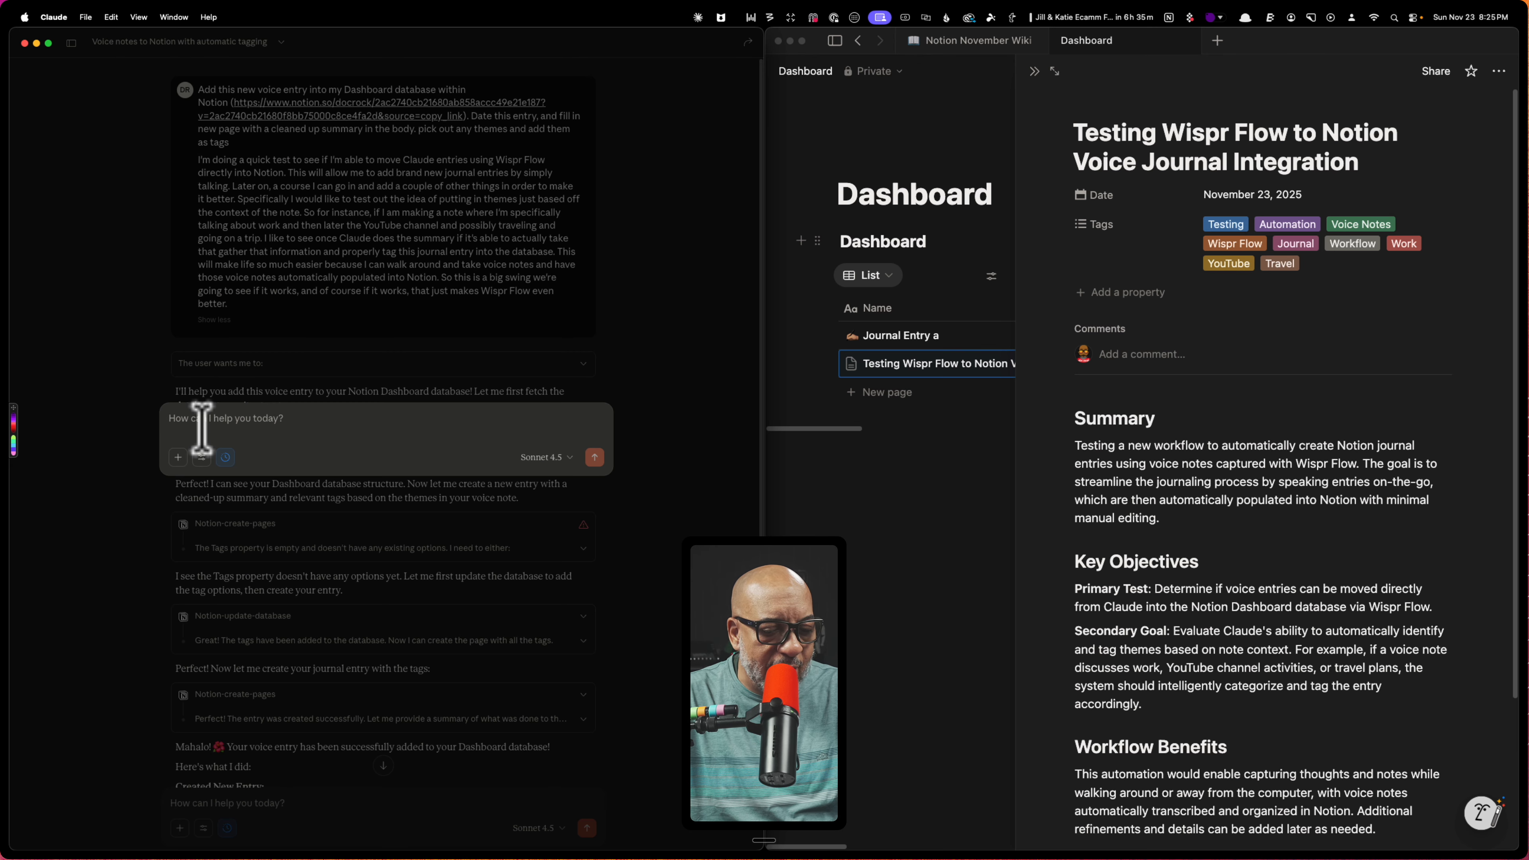
Paste the instruction into a new message, replacing the Notion link with a period, and start a new line
left_click(249, 418)
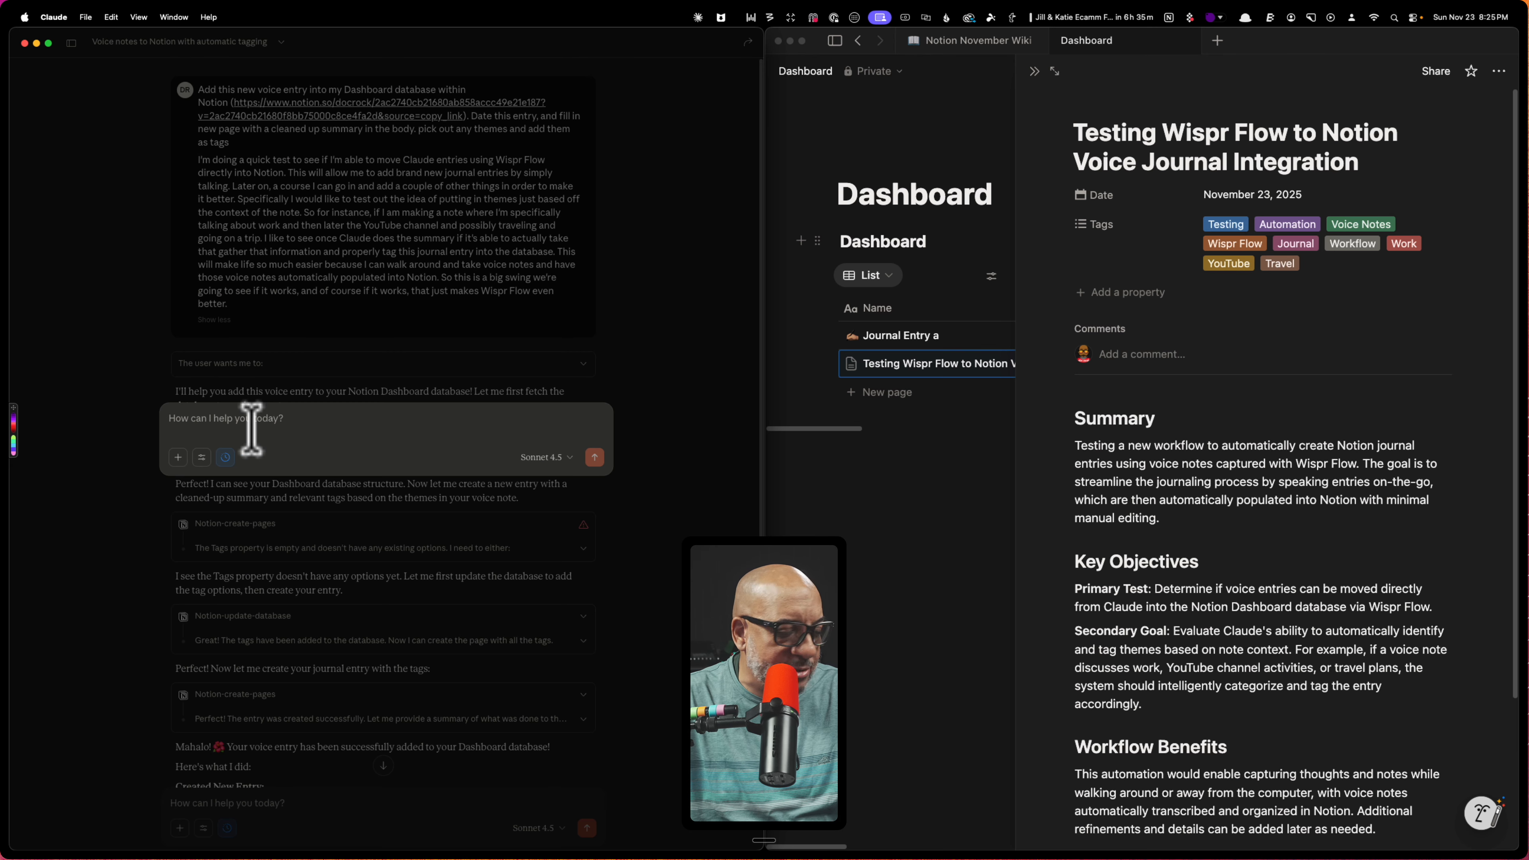
key("super+v")
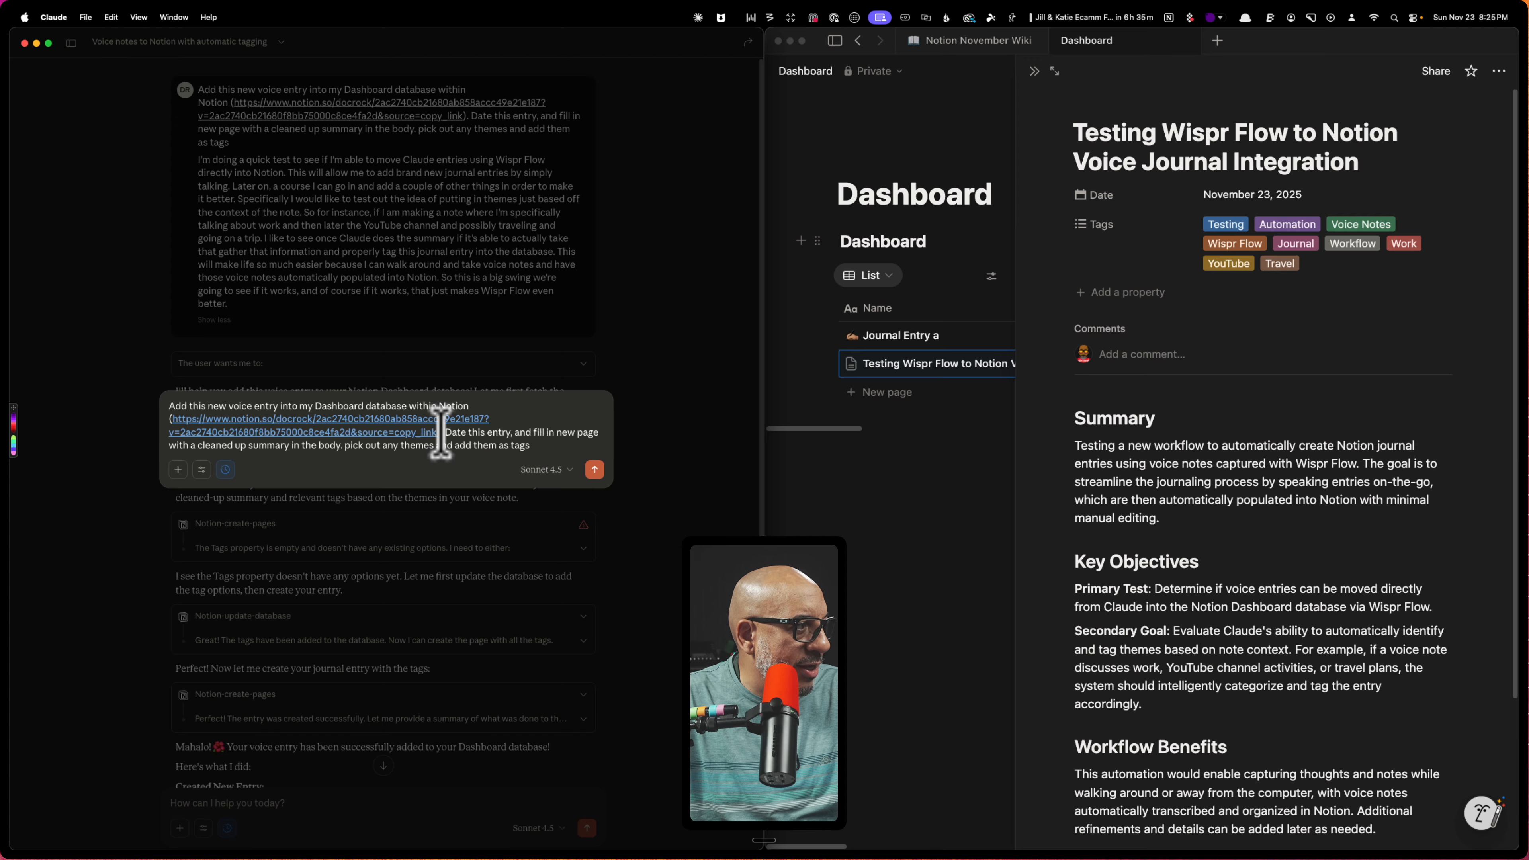
left_click_drag(441, 432, 154, 422)
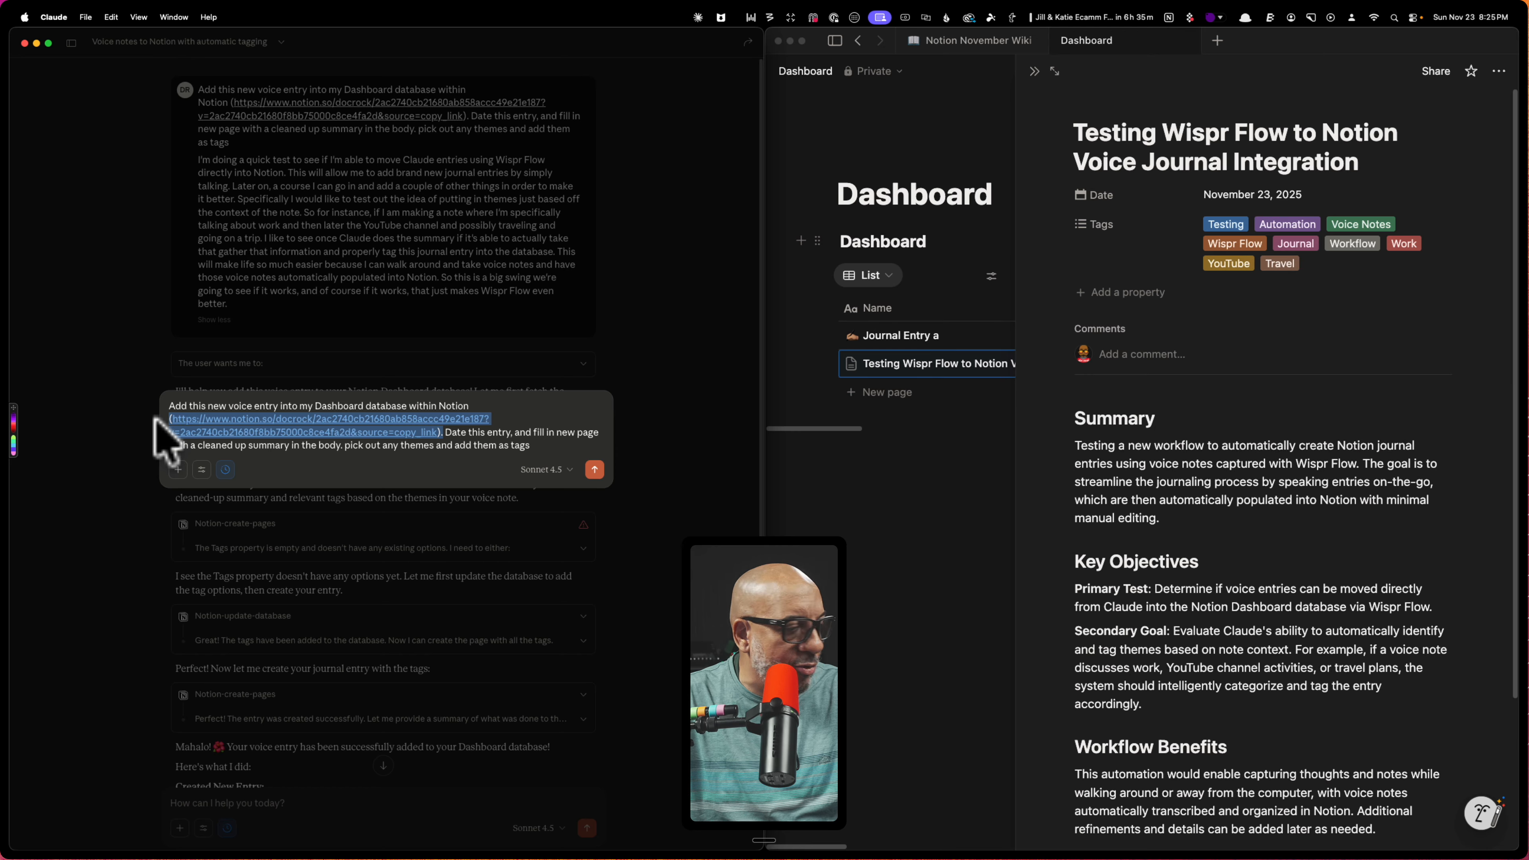
key("BackSpace")
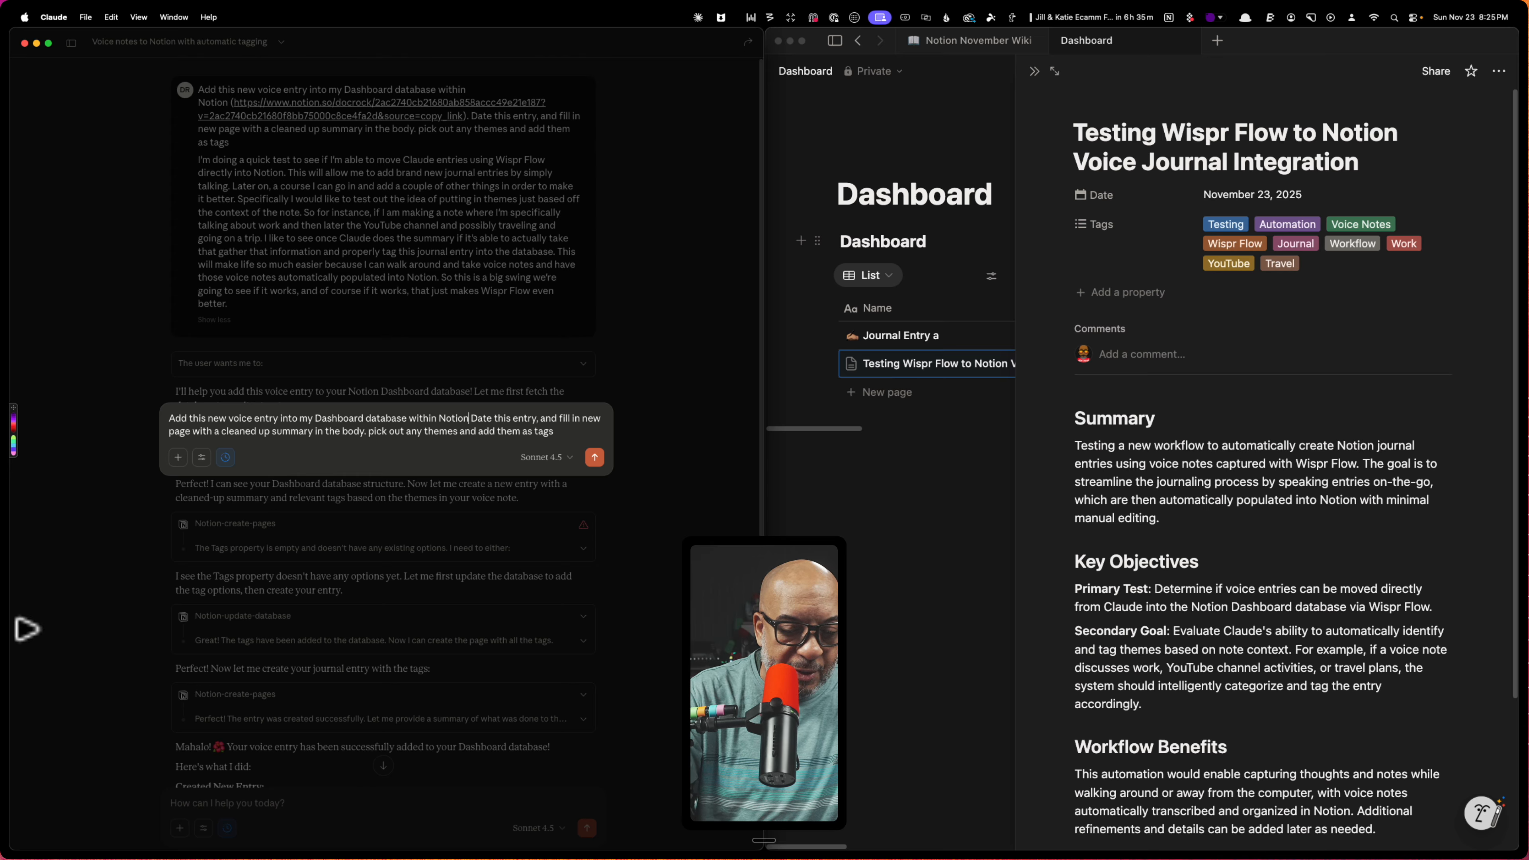
type(".")
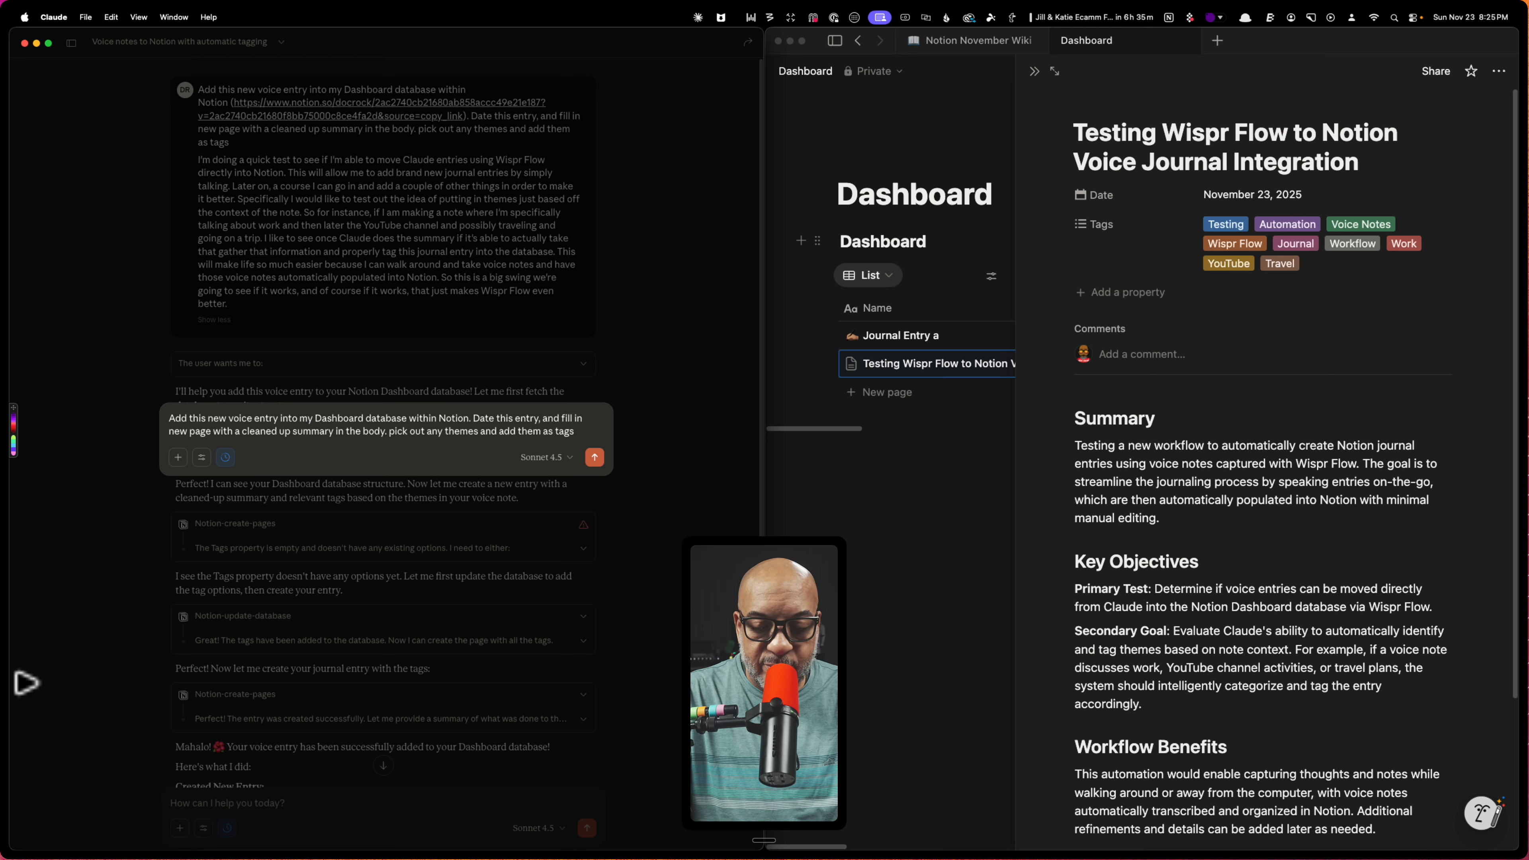
key("shift+Return")
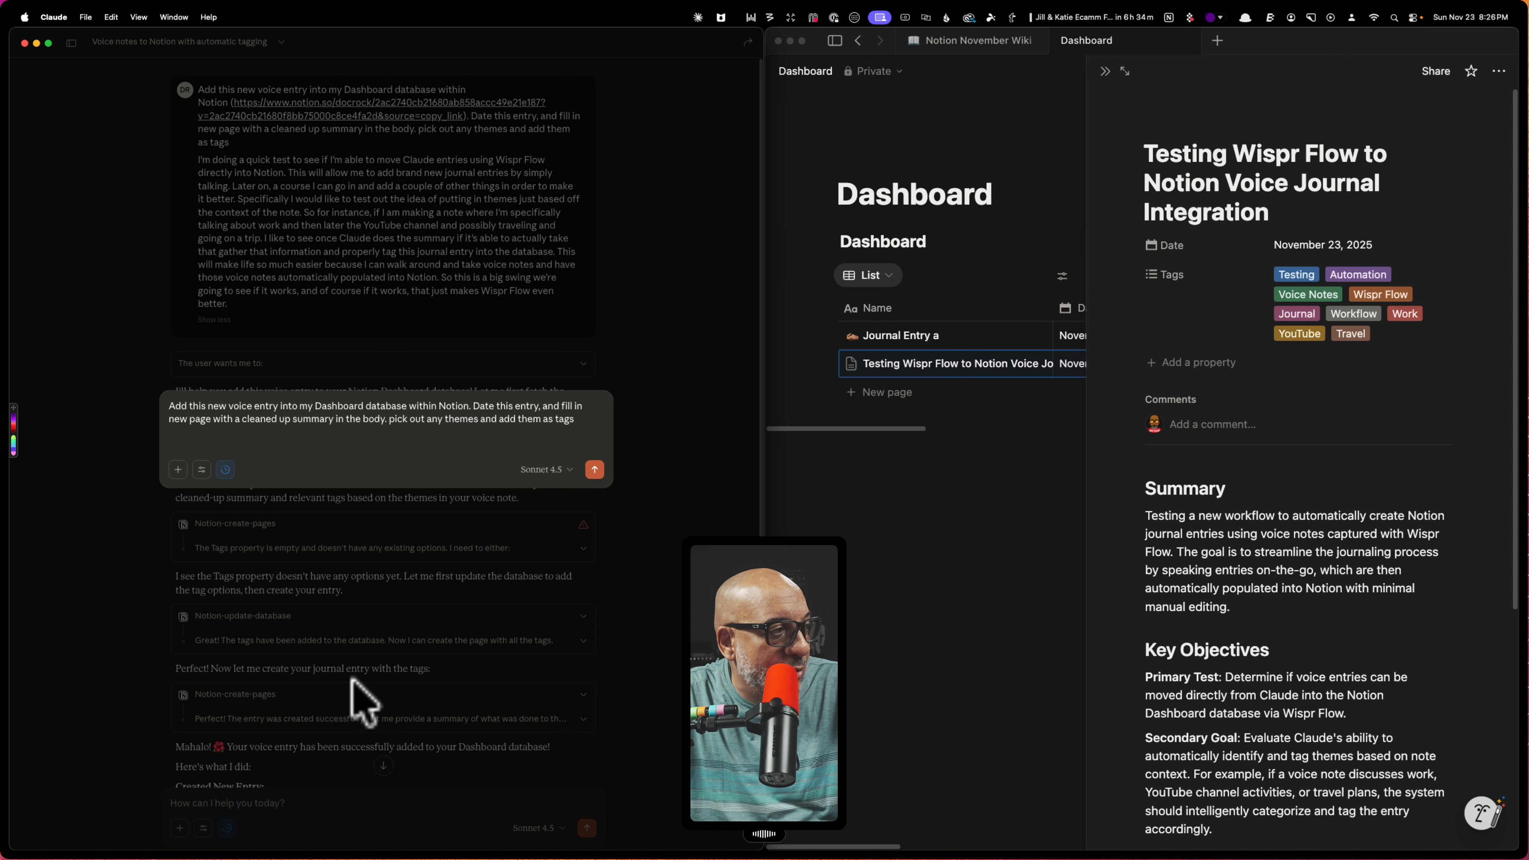
Dictate the Sunday voice note after the instruction and send the message
left_click(184, 449)
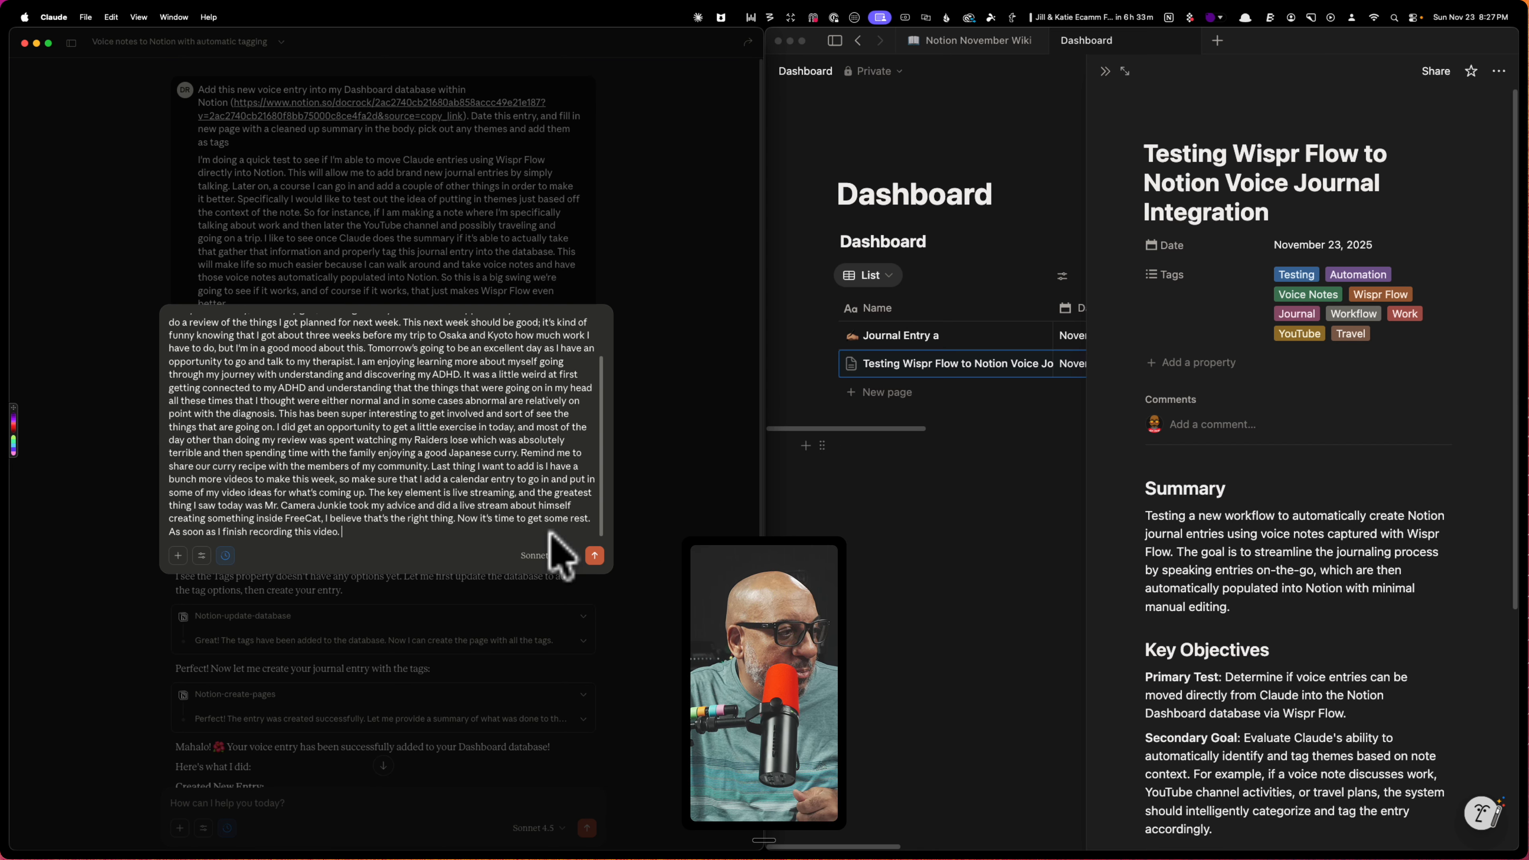
left_click(595, 557)
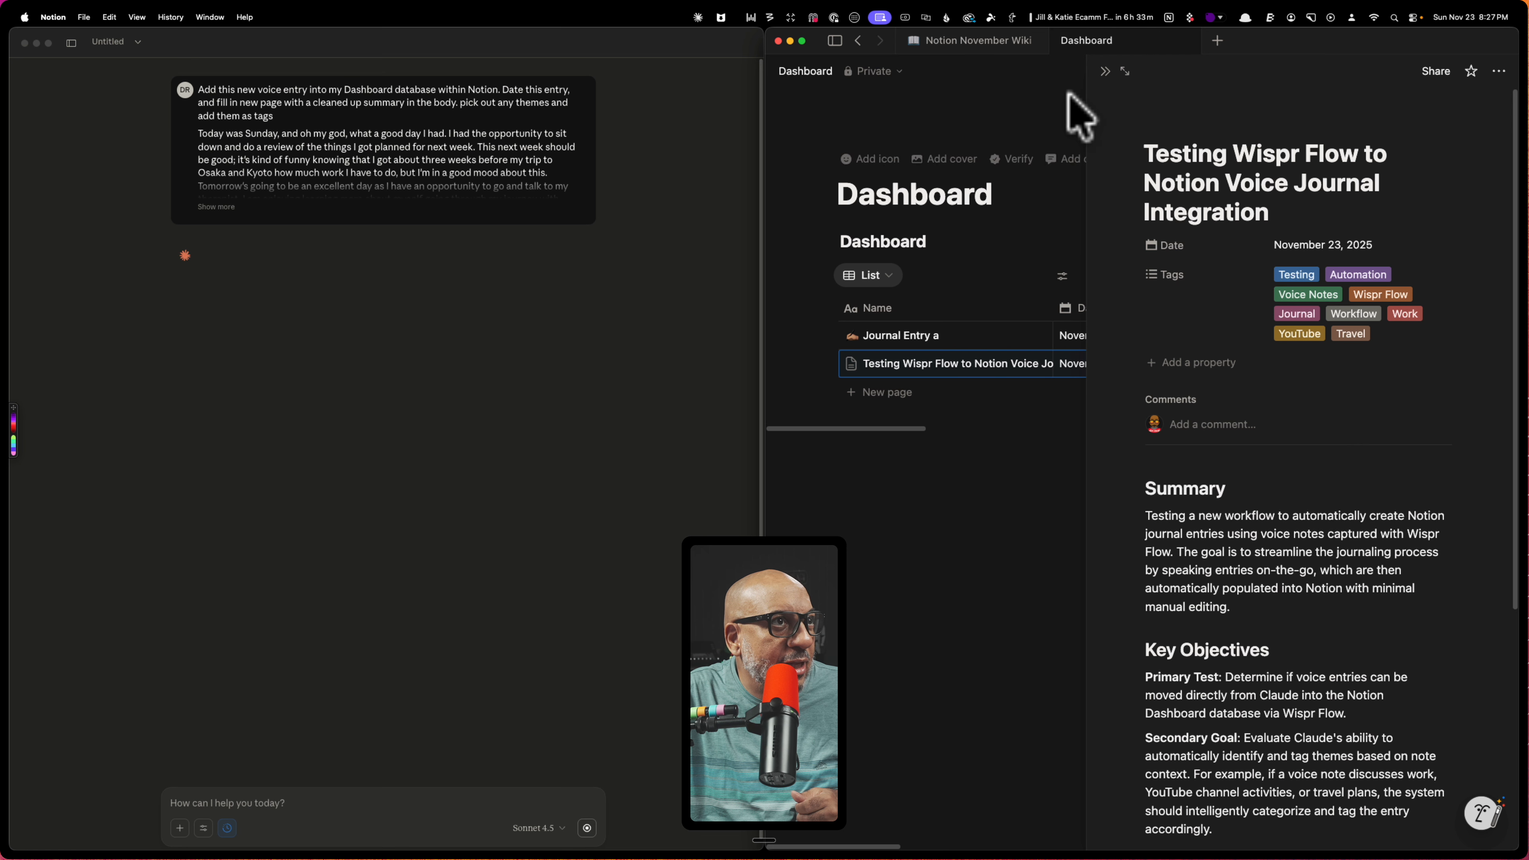
Return to the Dashboard list and open the Notion AI chat to browse its model choices
left_click(1104, 71)
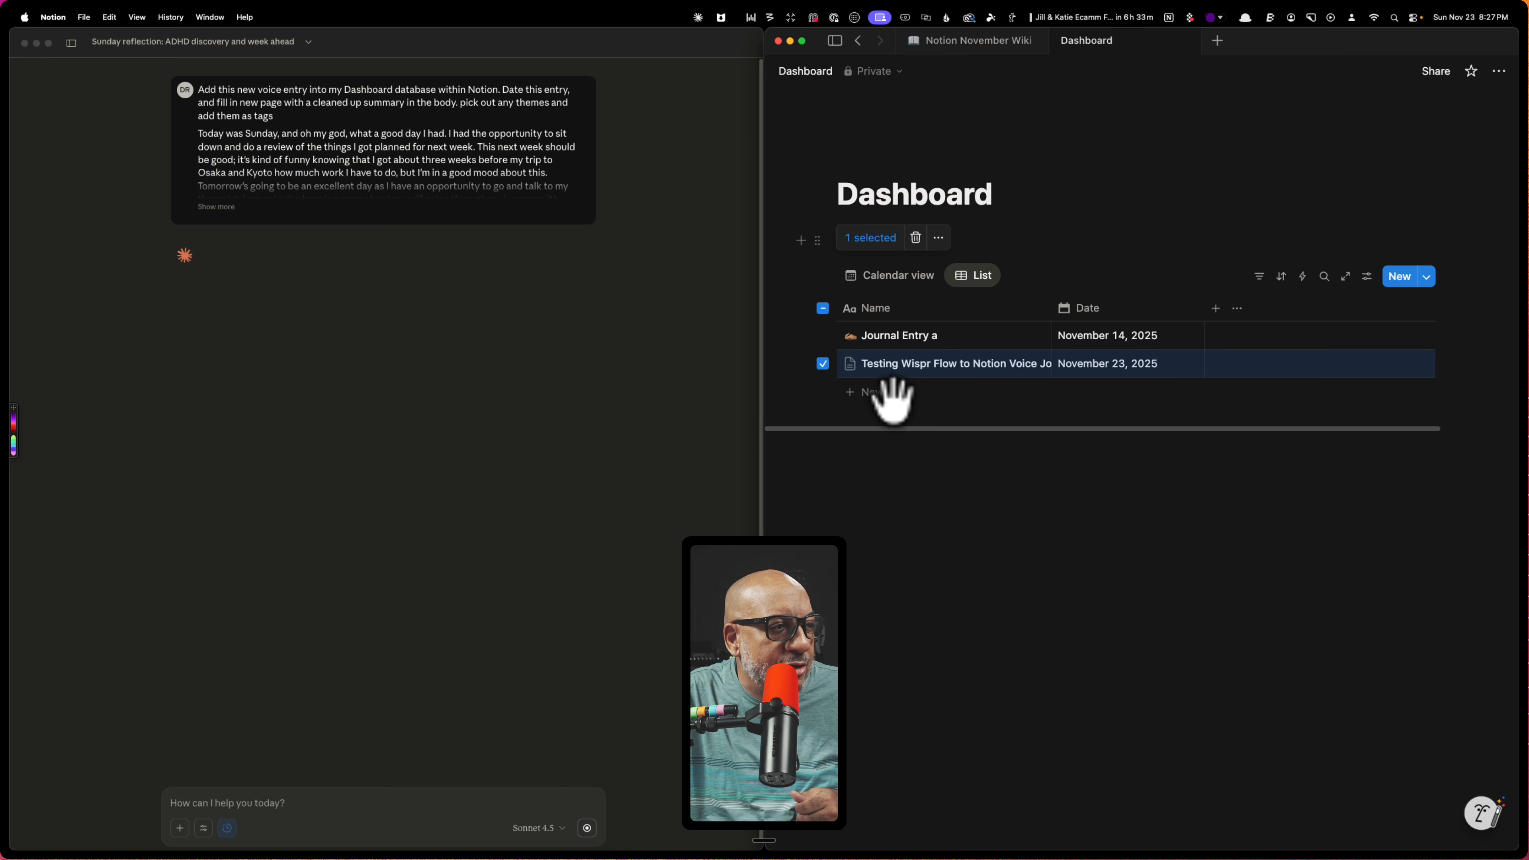
left_click(963, 403)
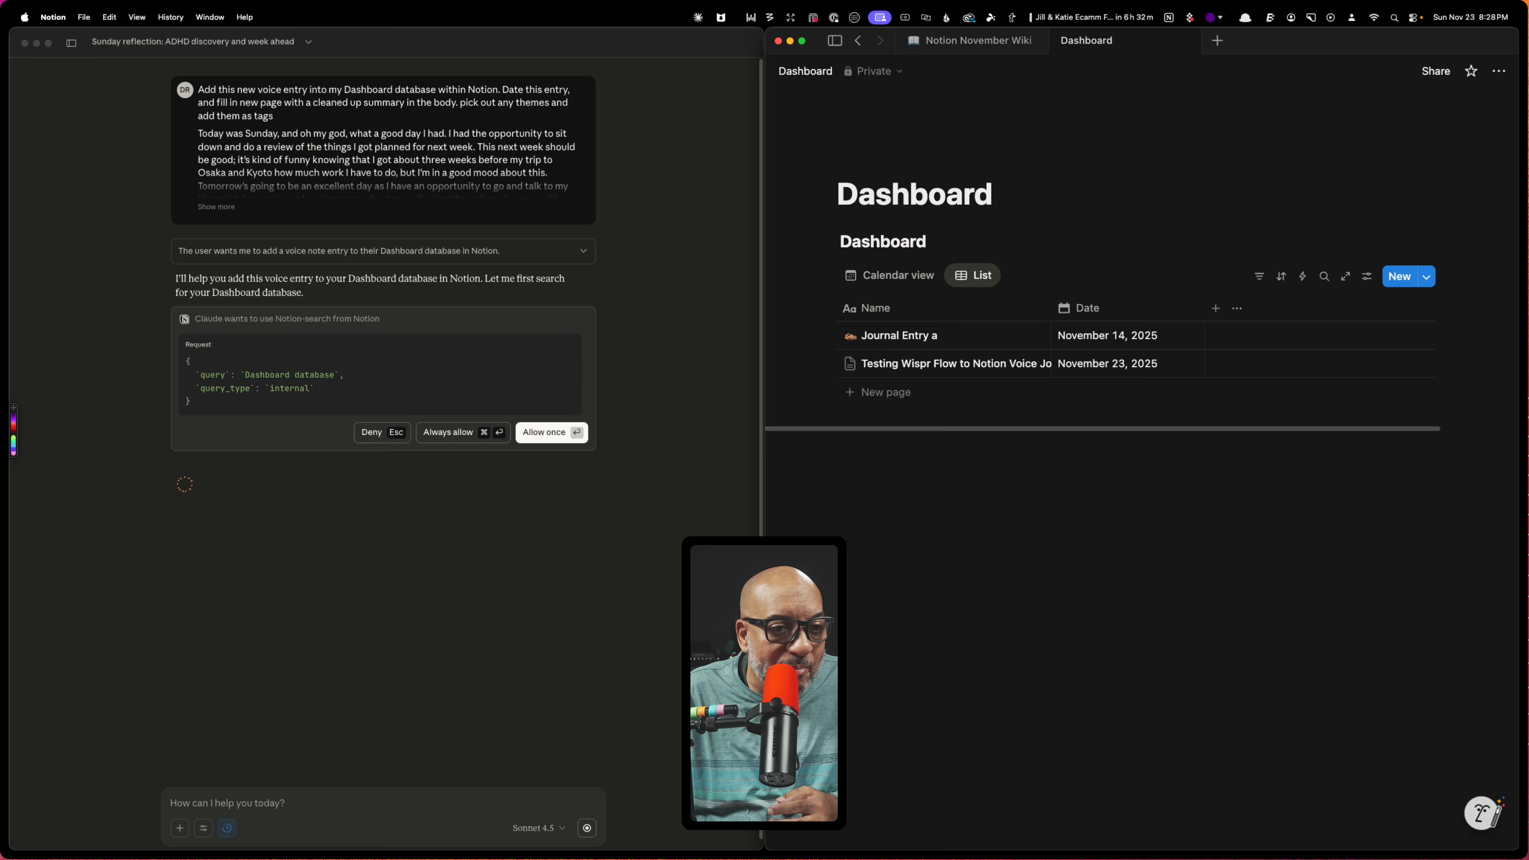
left_click(1482, 815)
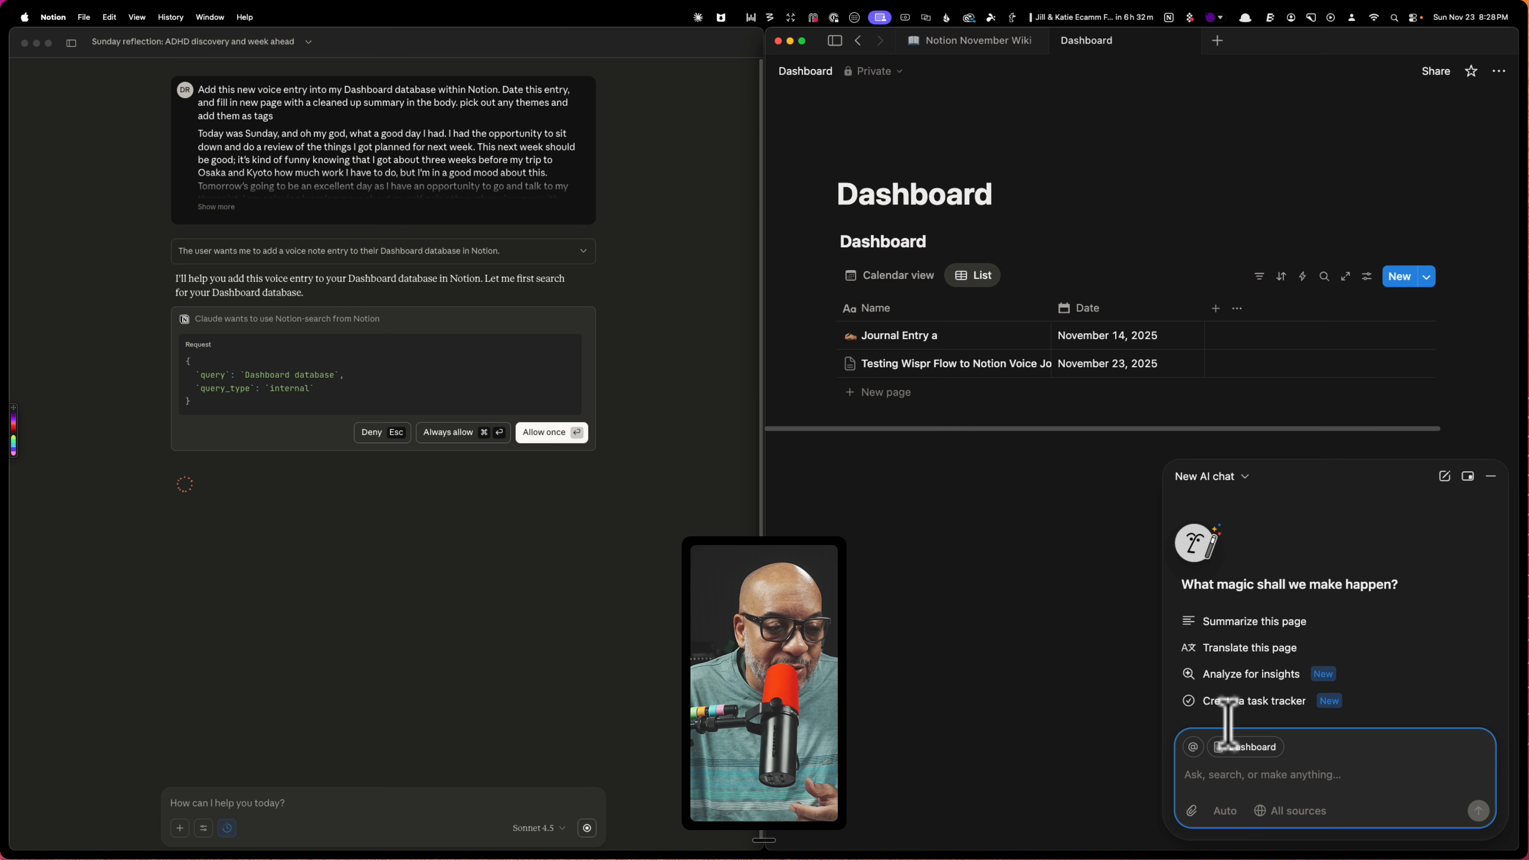
left_click(1218, 810)
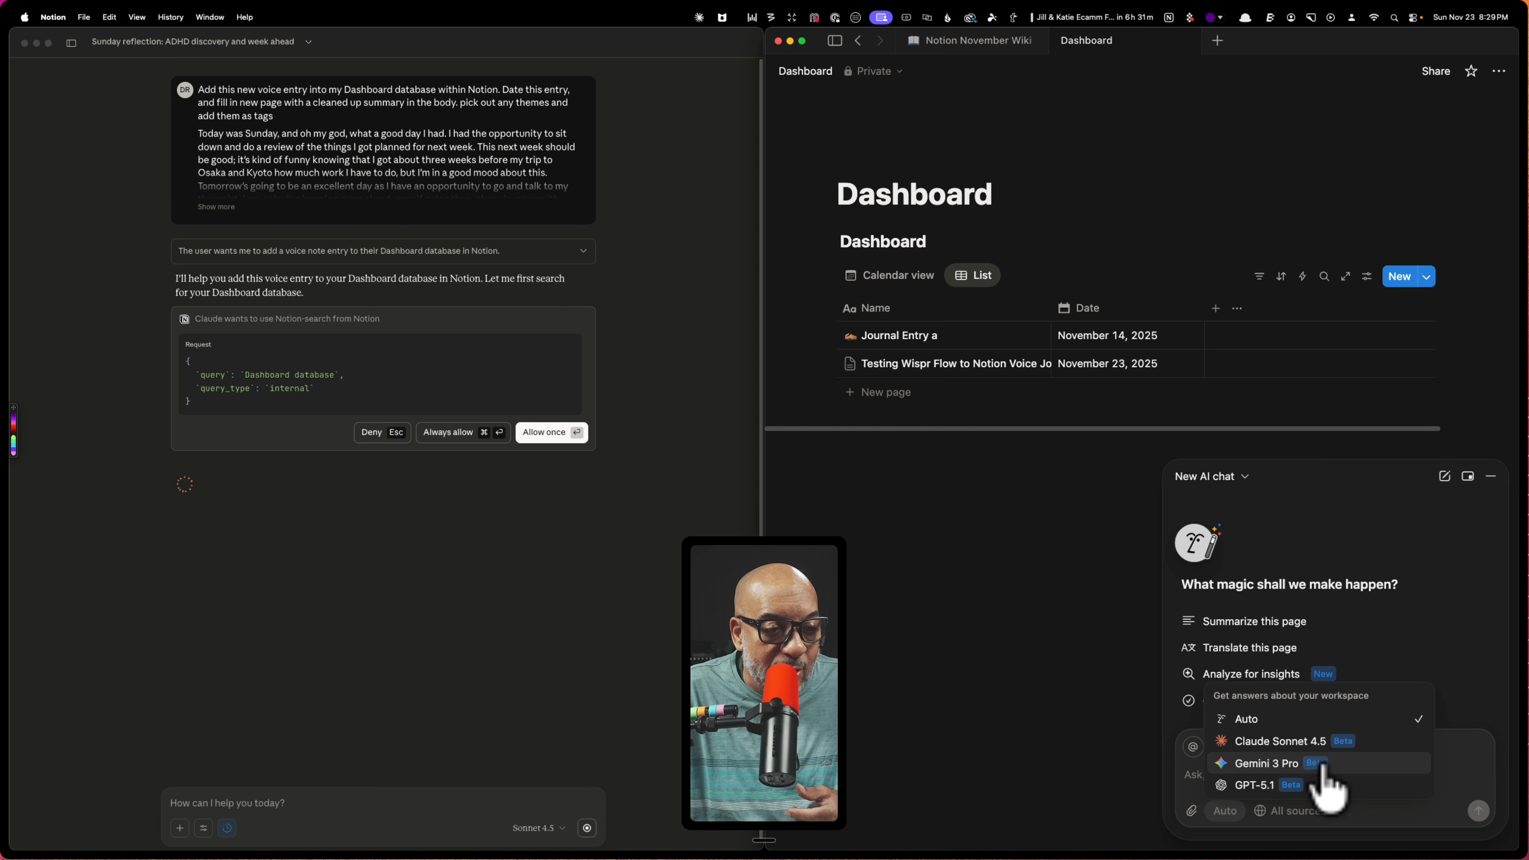
left_click(1467, 778)
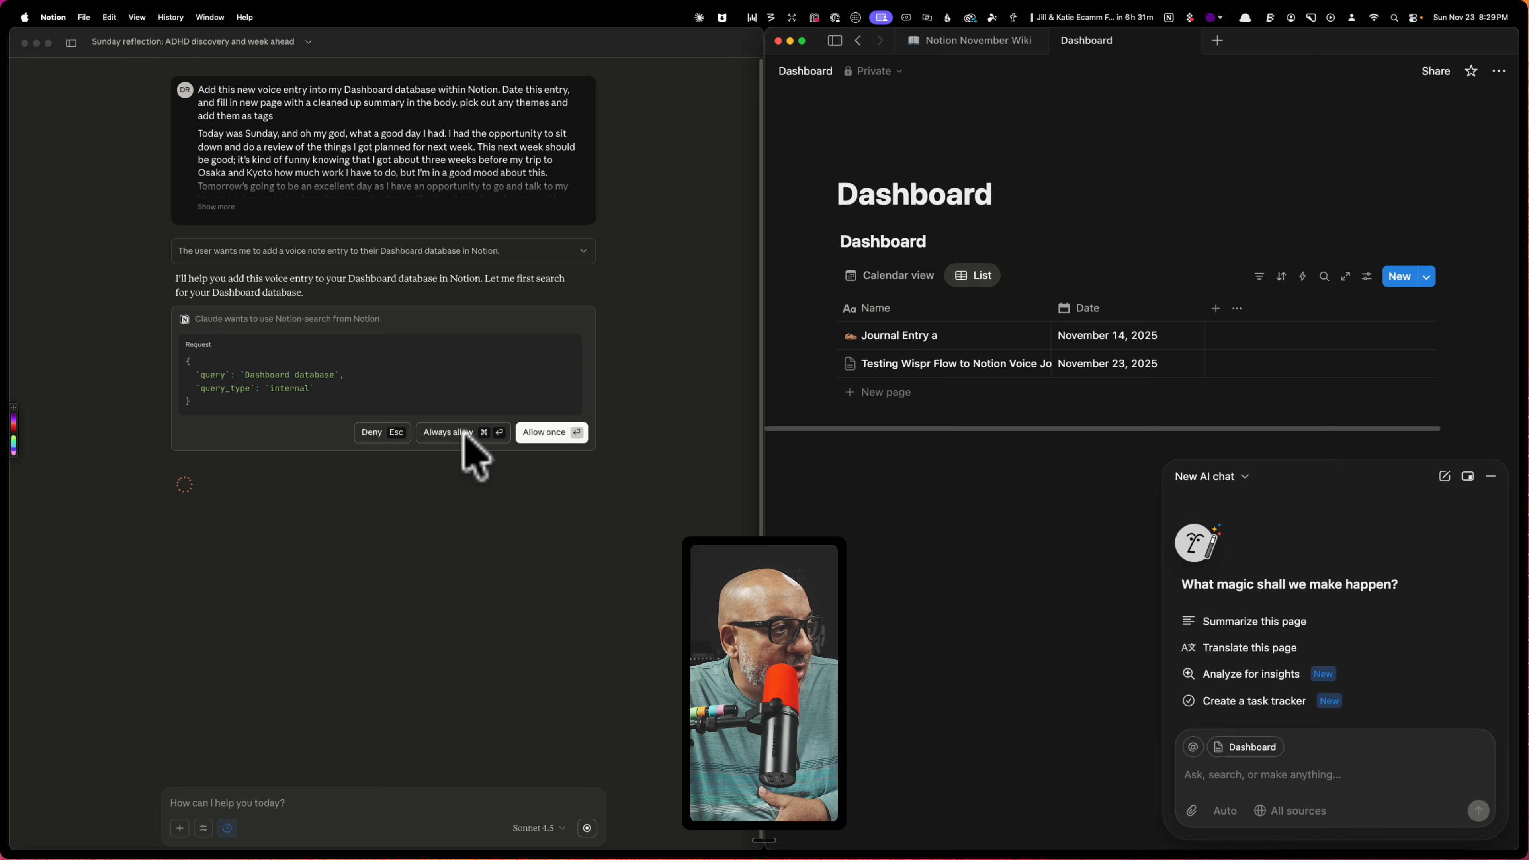
Always allow Claude's Notion-search and Notion-fetch tool requests
left_click(449, 433)
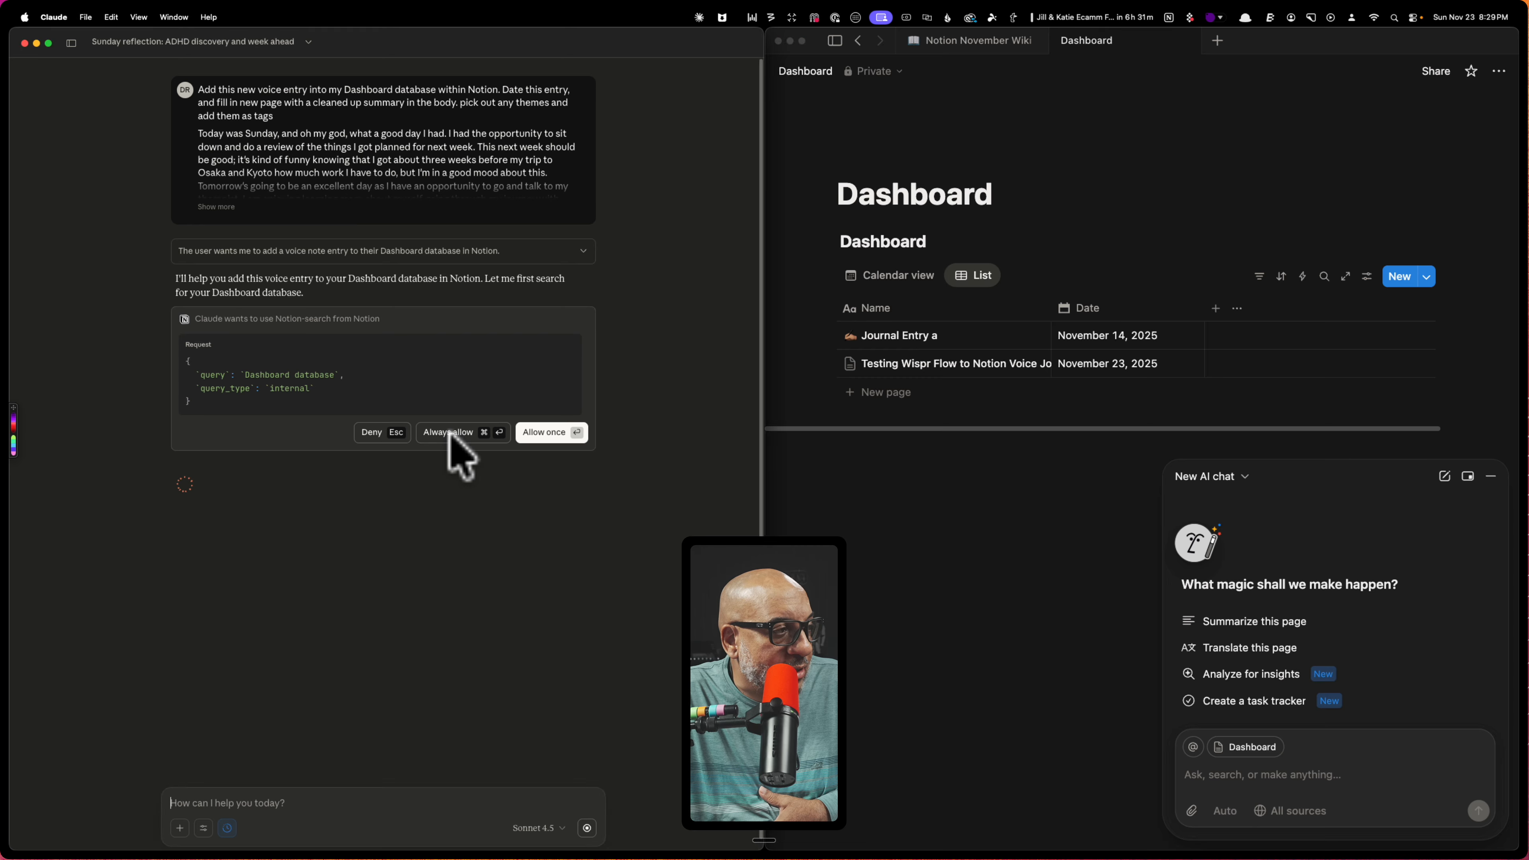
left_click(453, 433)
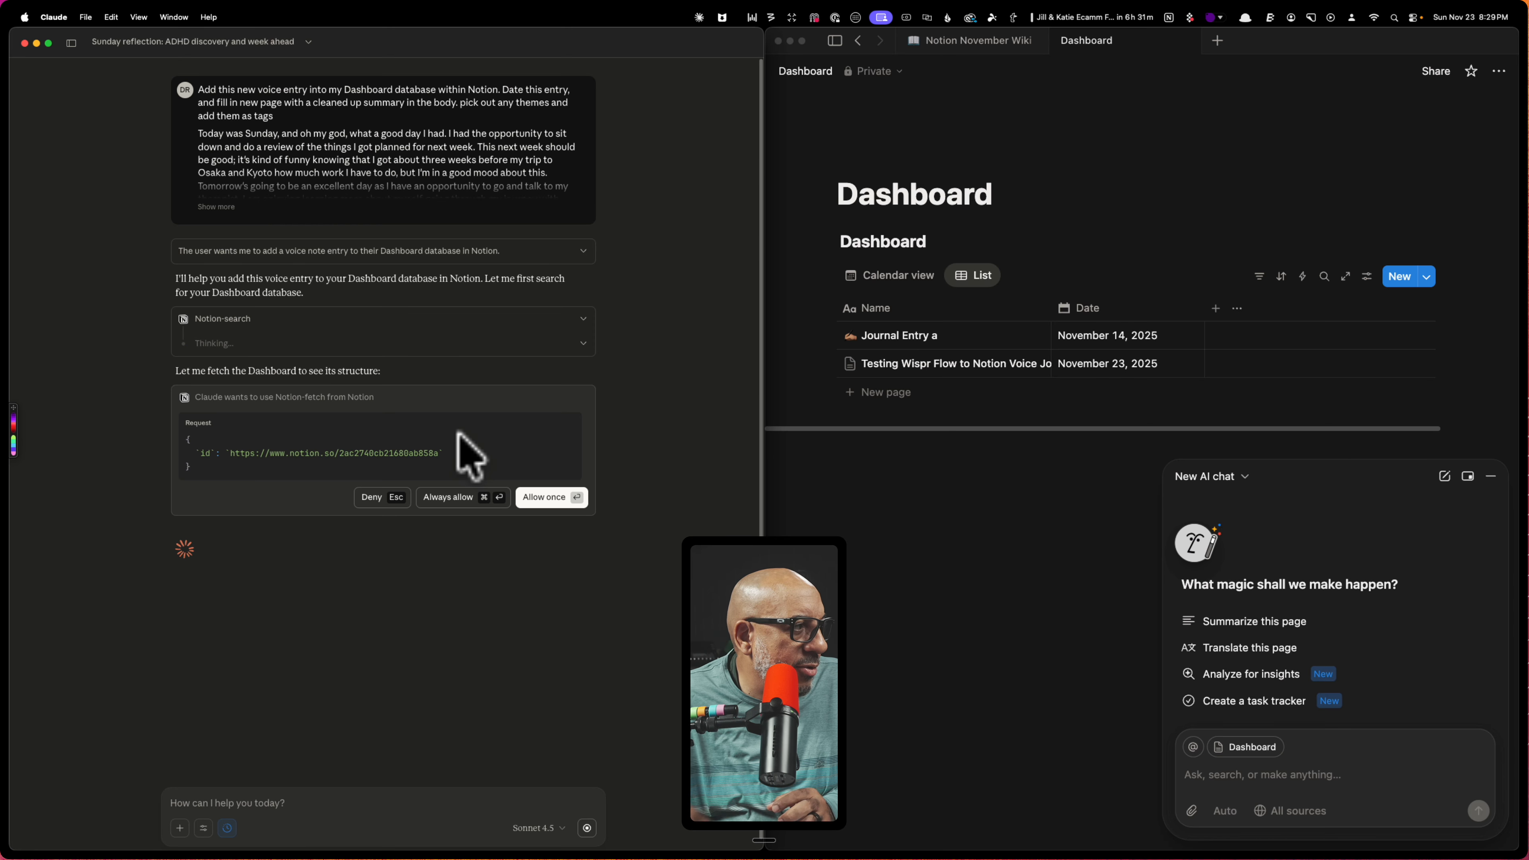
left_click(455, 497)
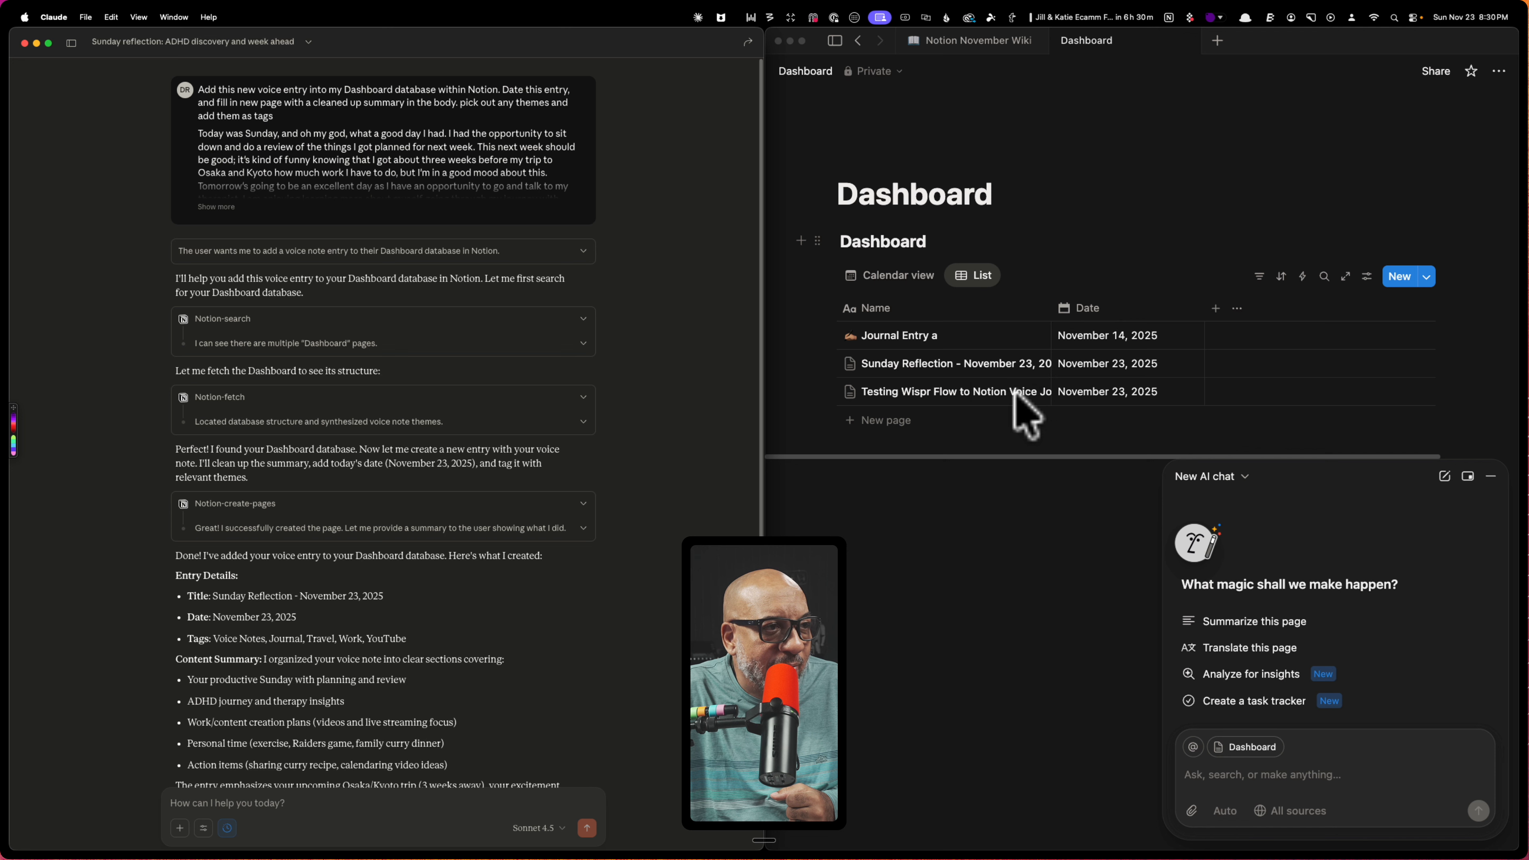
left_click(996, 429)
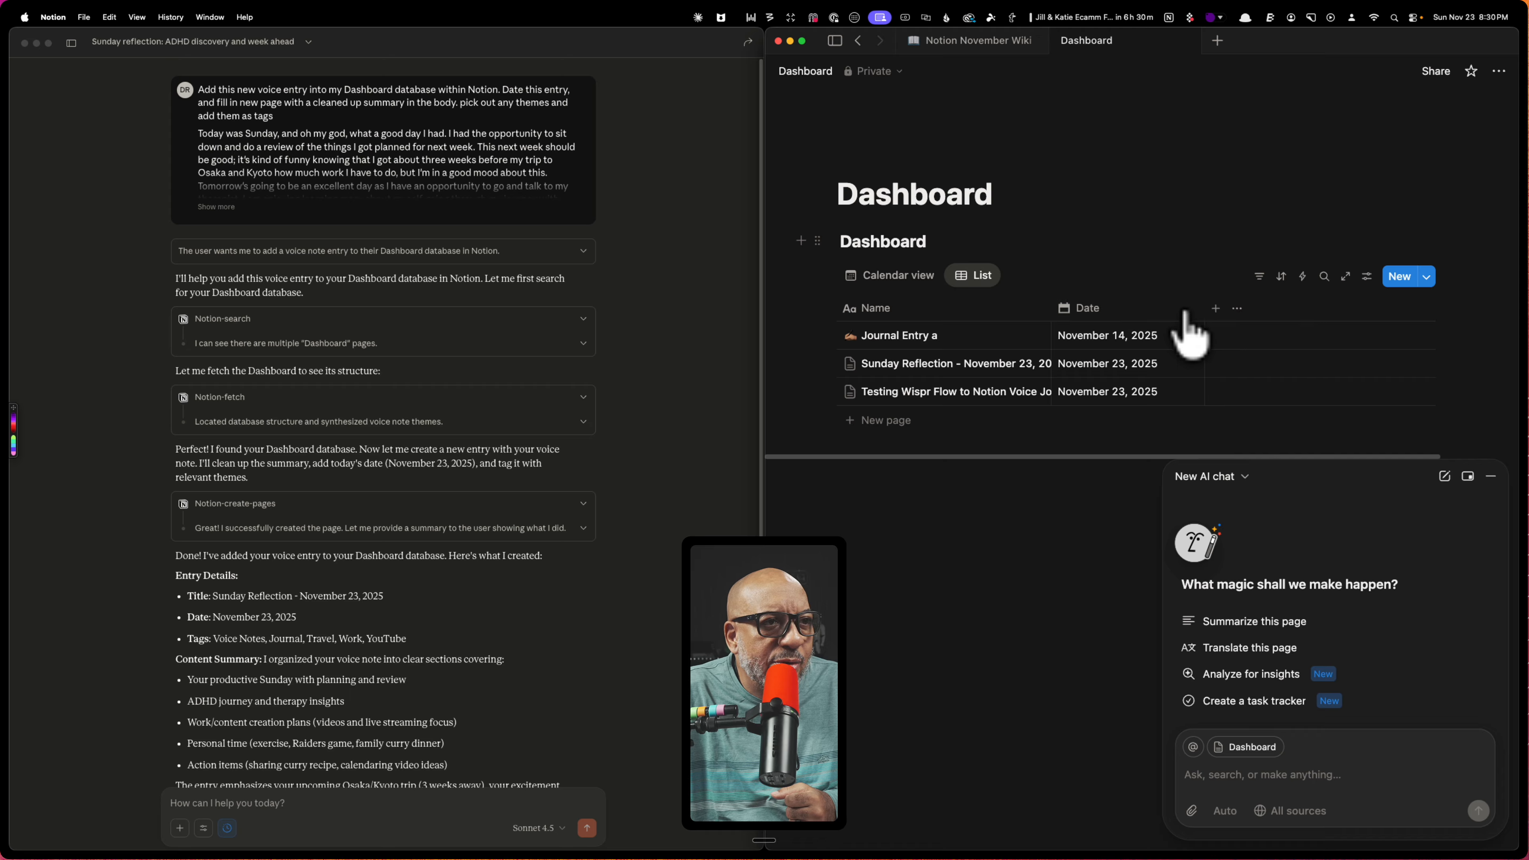
left_click(1215, 309)
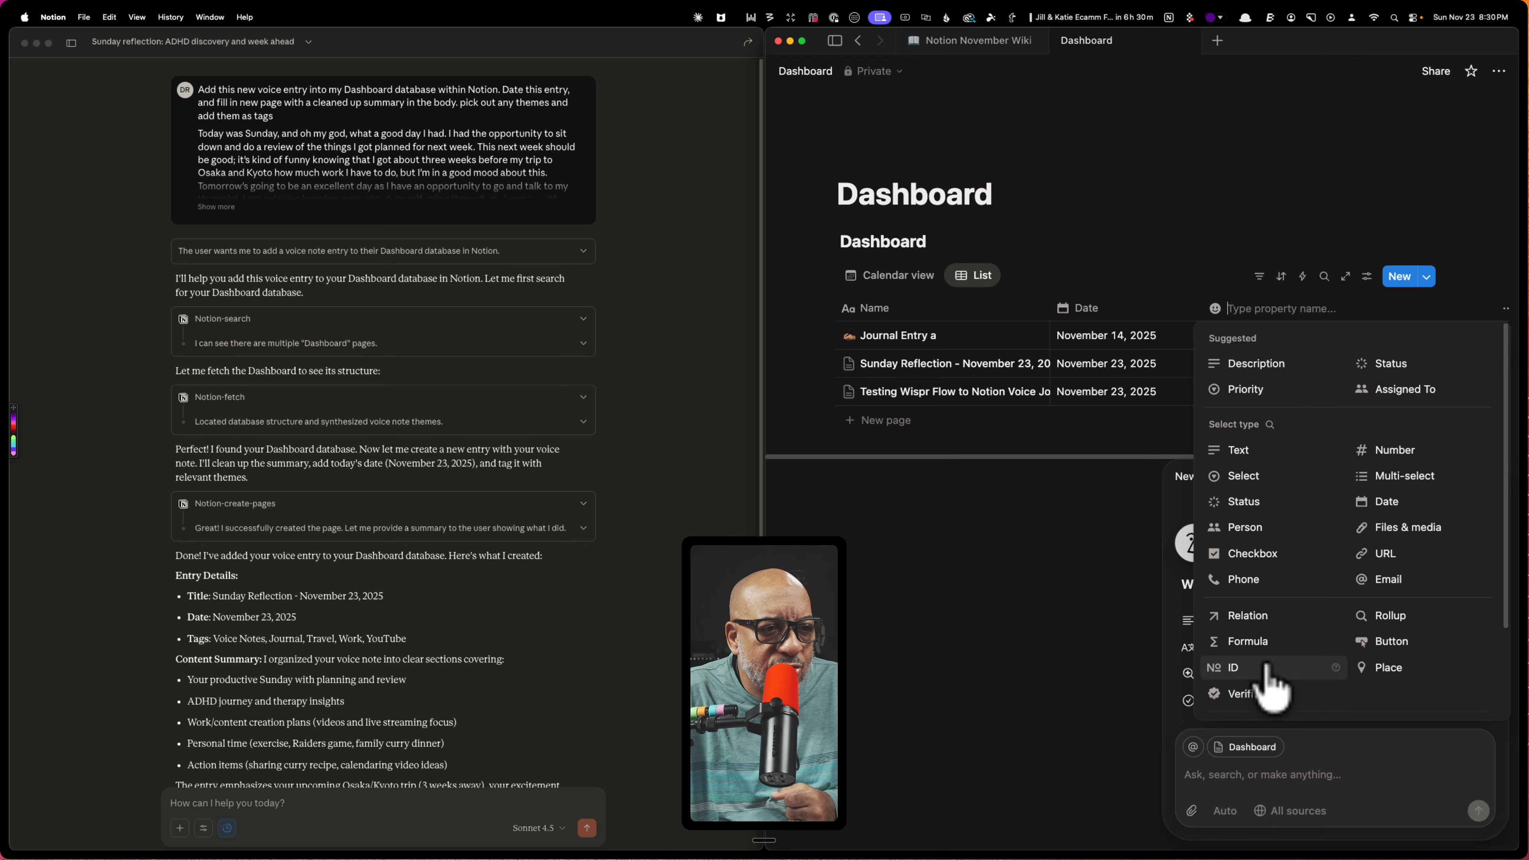
left_click(1111, 523)
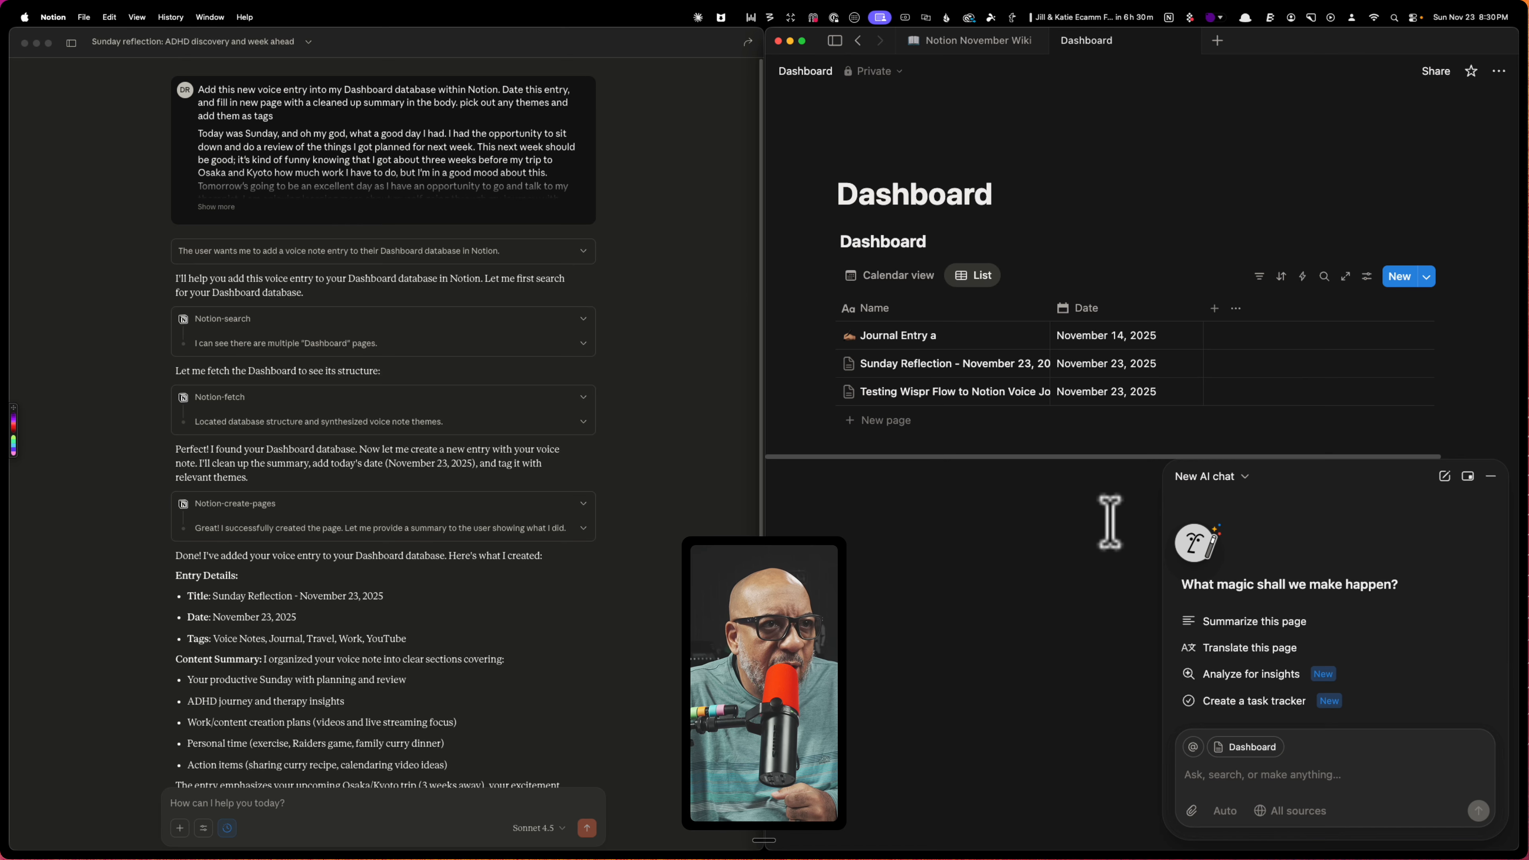
Make the Tags property visible in the Dashboard list view
left_click(1368, 277)
left_click(1411, 388)
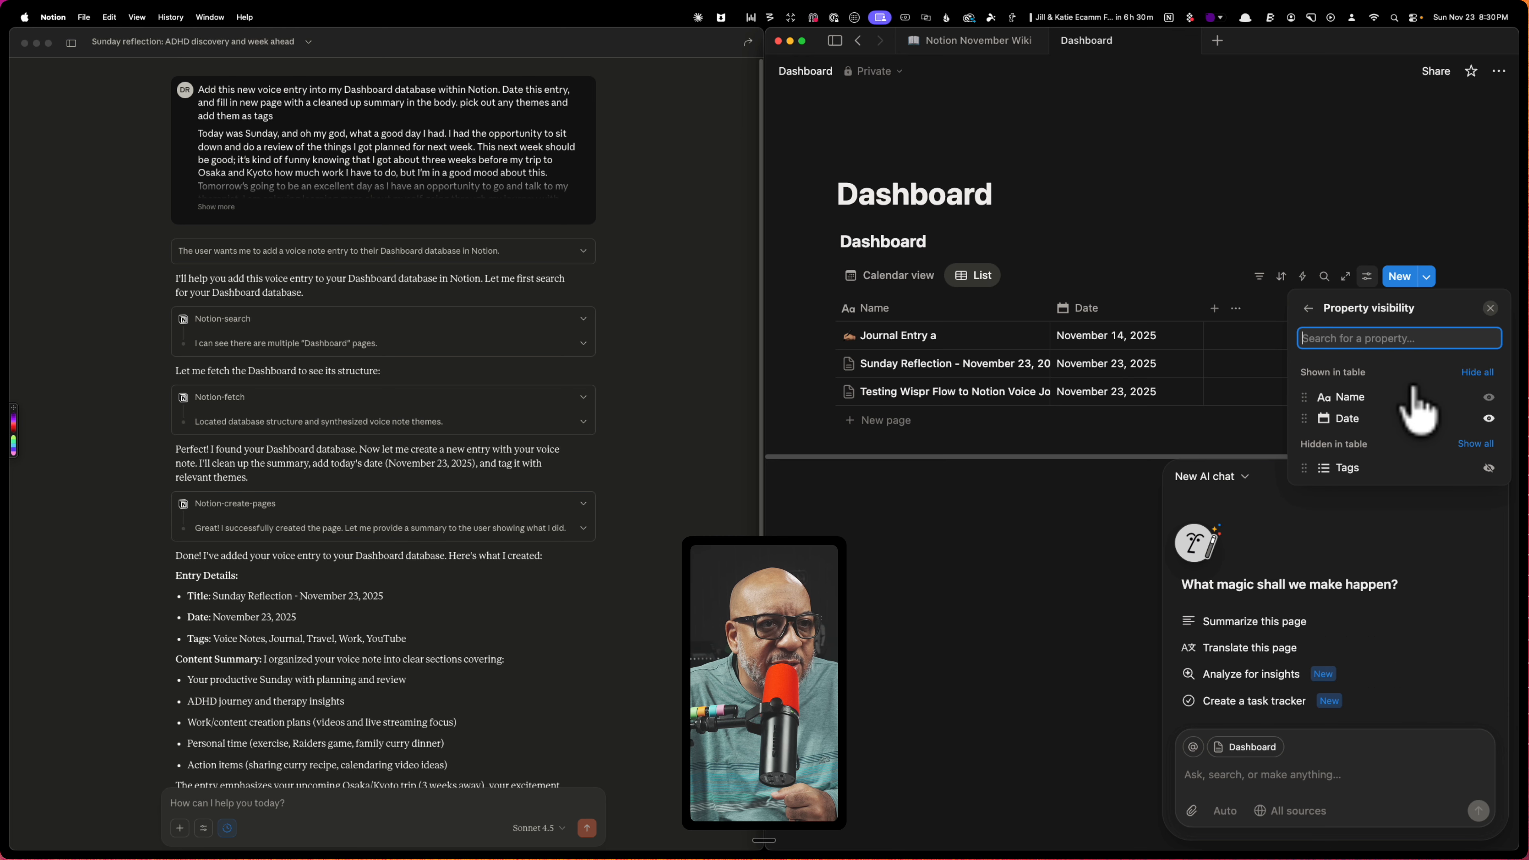
left_click(1489, 468)
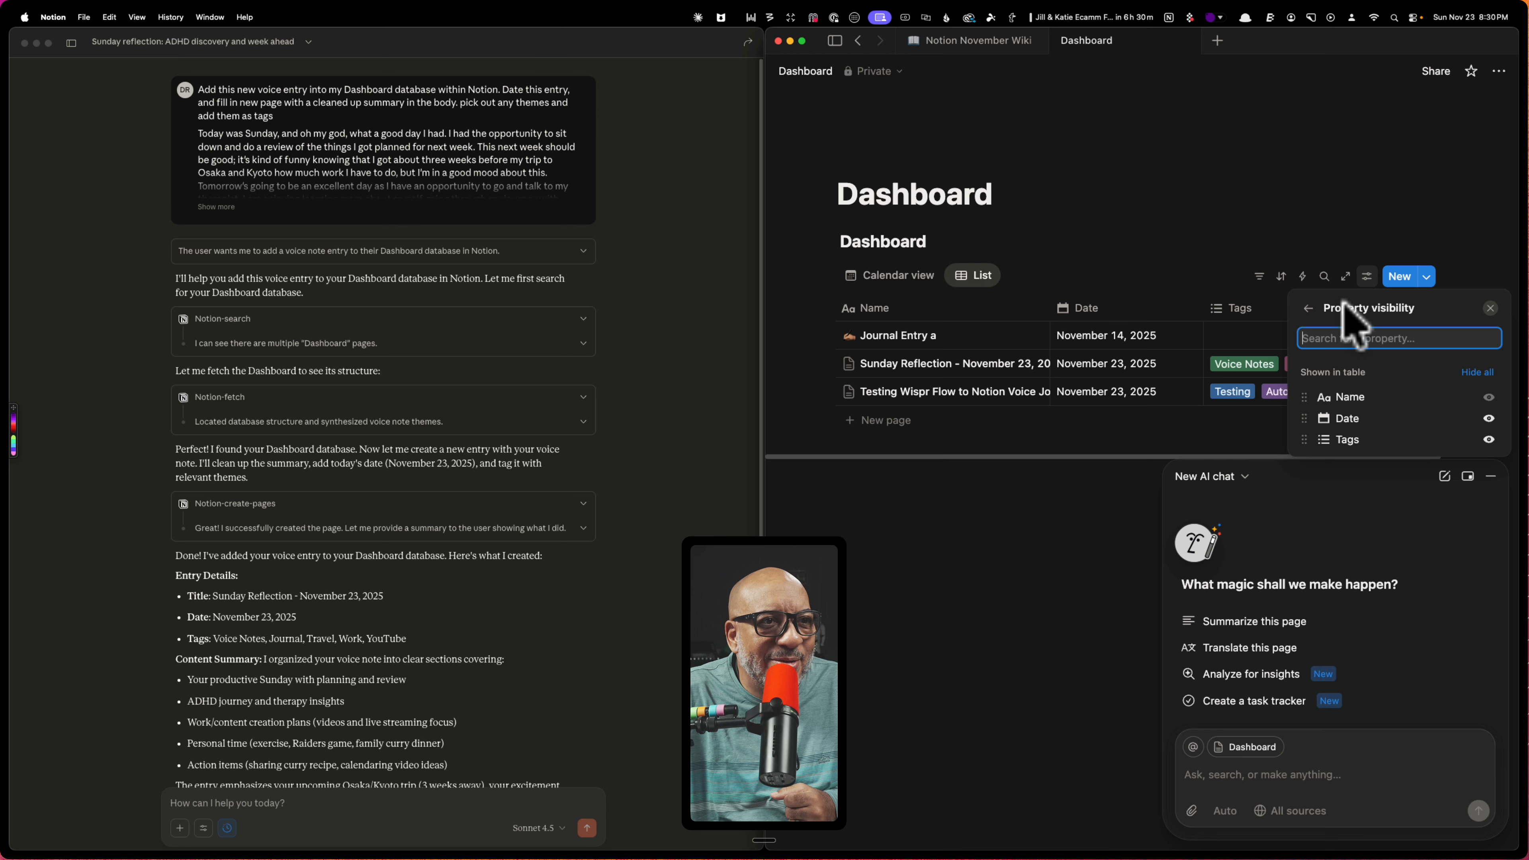
left_click(1309, 308)
left_click(1159, 224)
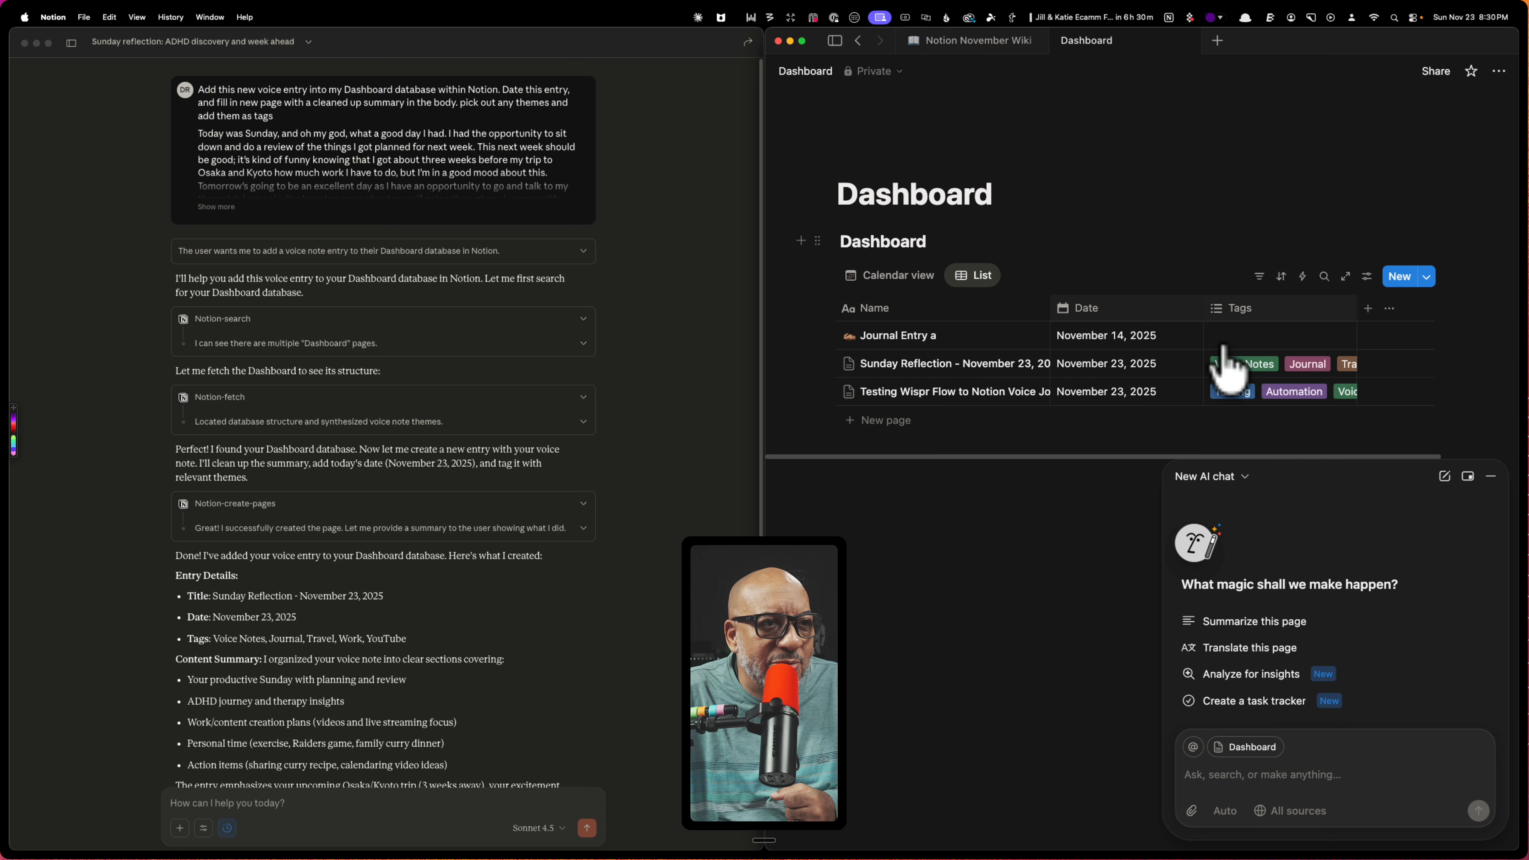
Open the Sunday Reflection entry as a full page and read through its summarized content
left_click(1028, 363)
left_click(1490, 476)
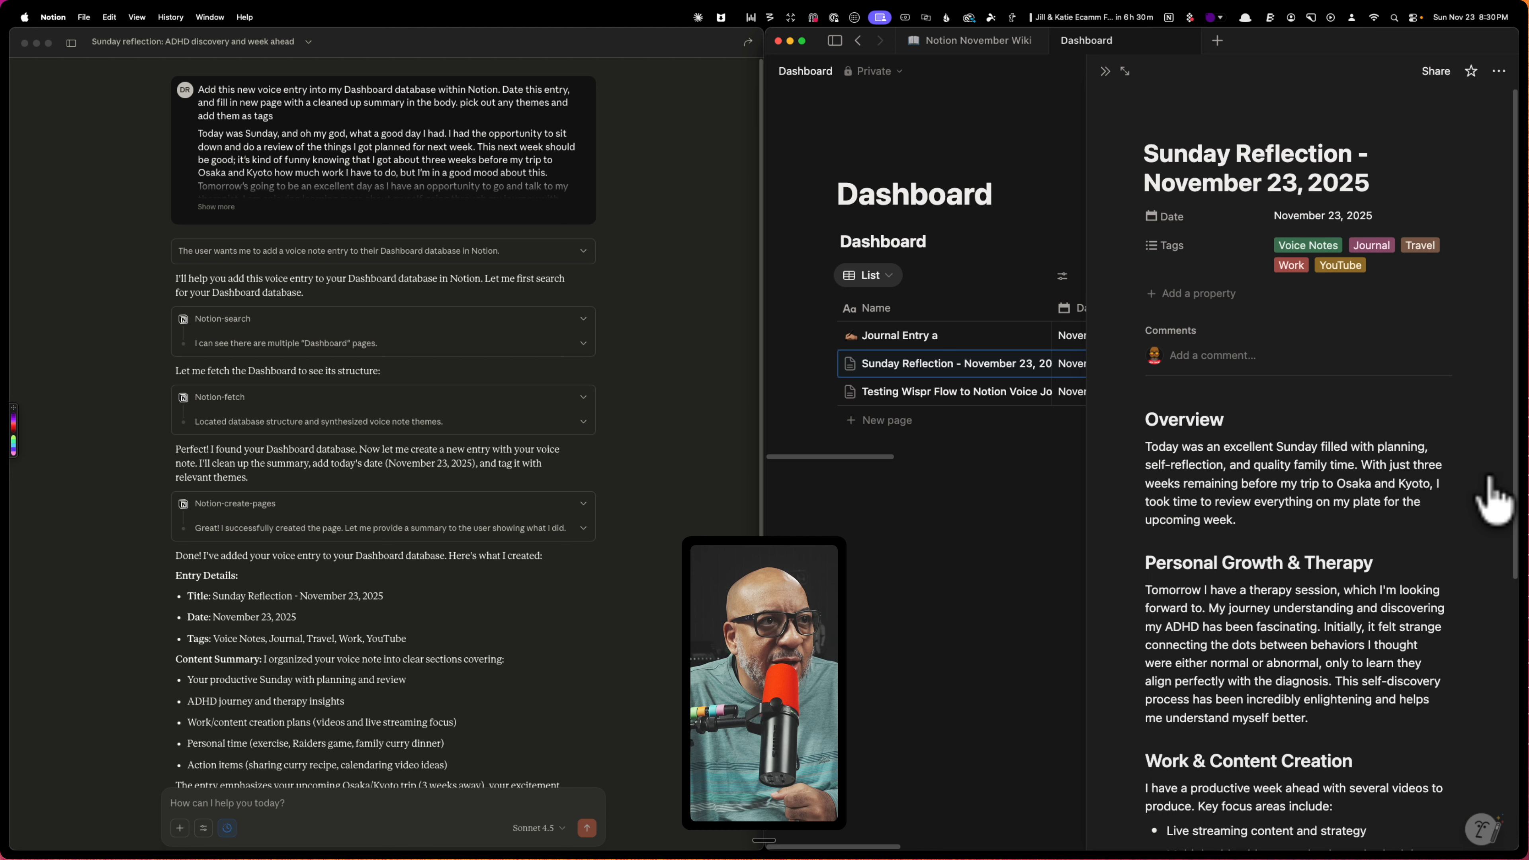
left_click(1124, 71)
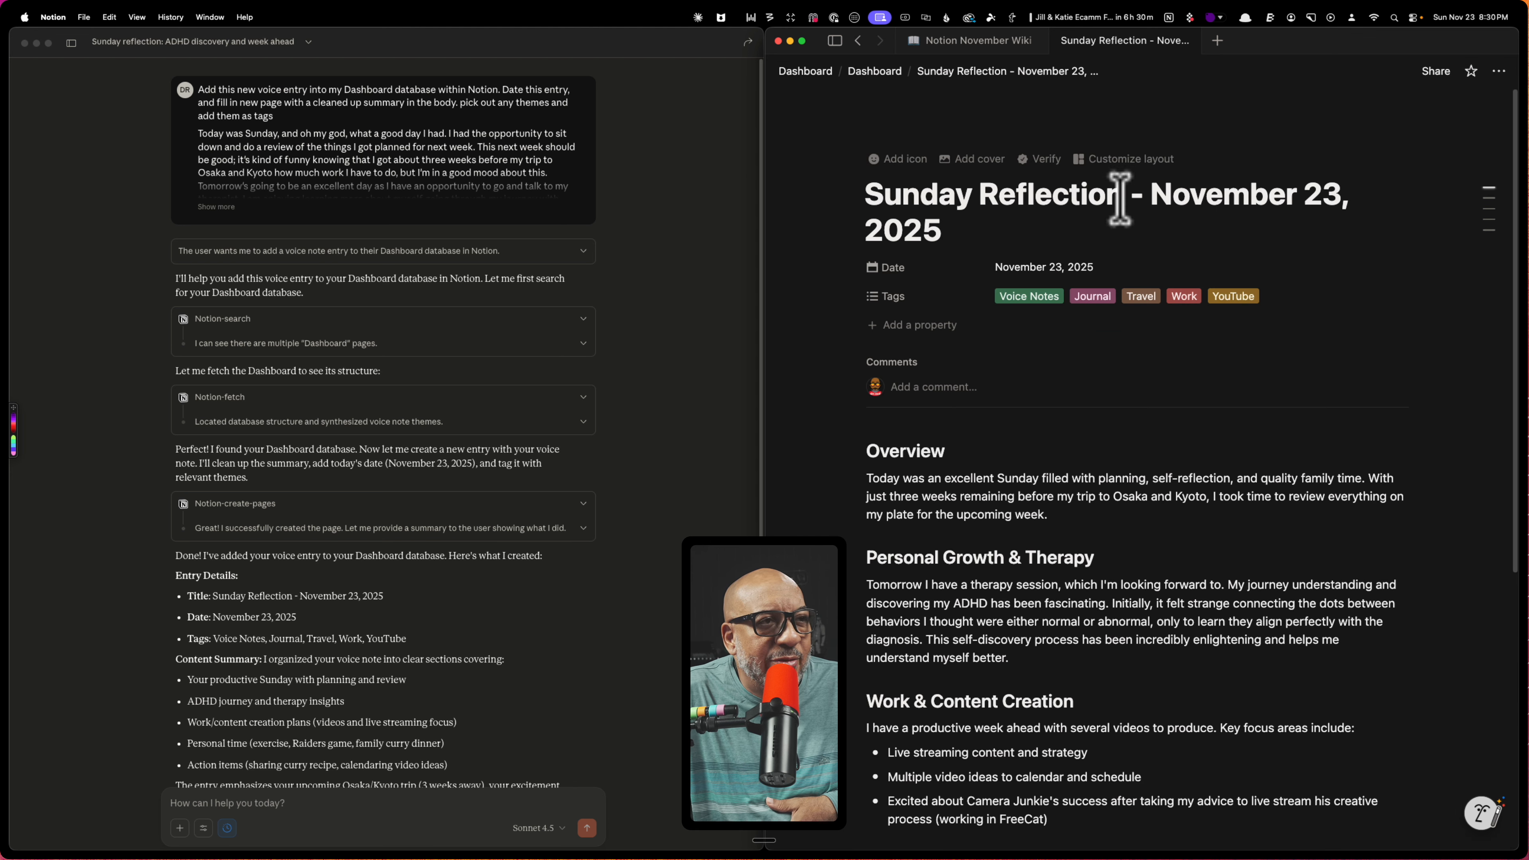
scroll(987, 545, "down", 2)
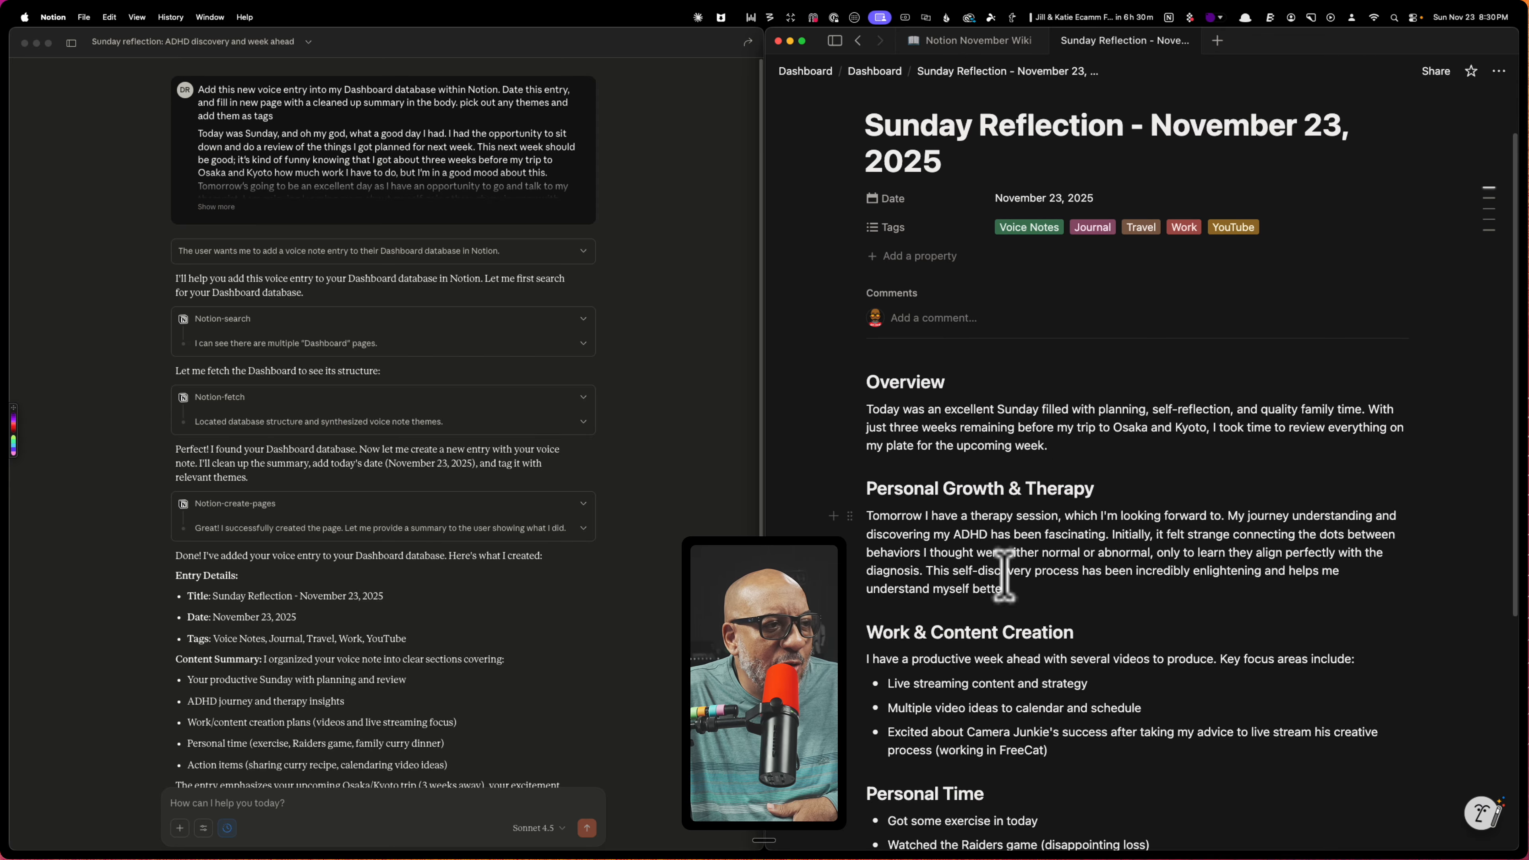
scroll(1123, 587, "down", 4)
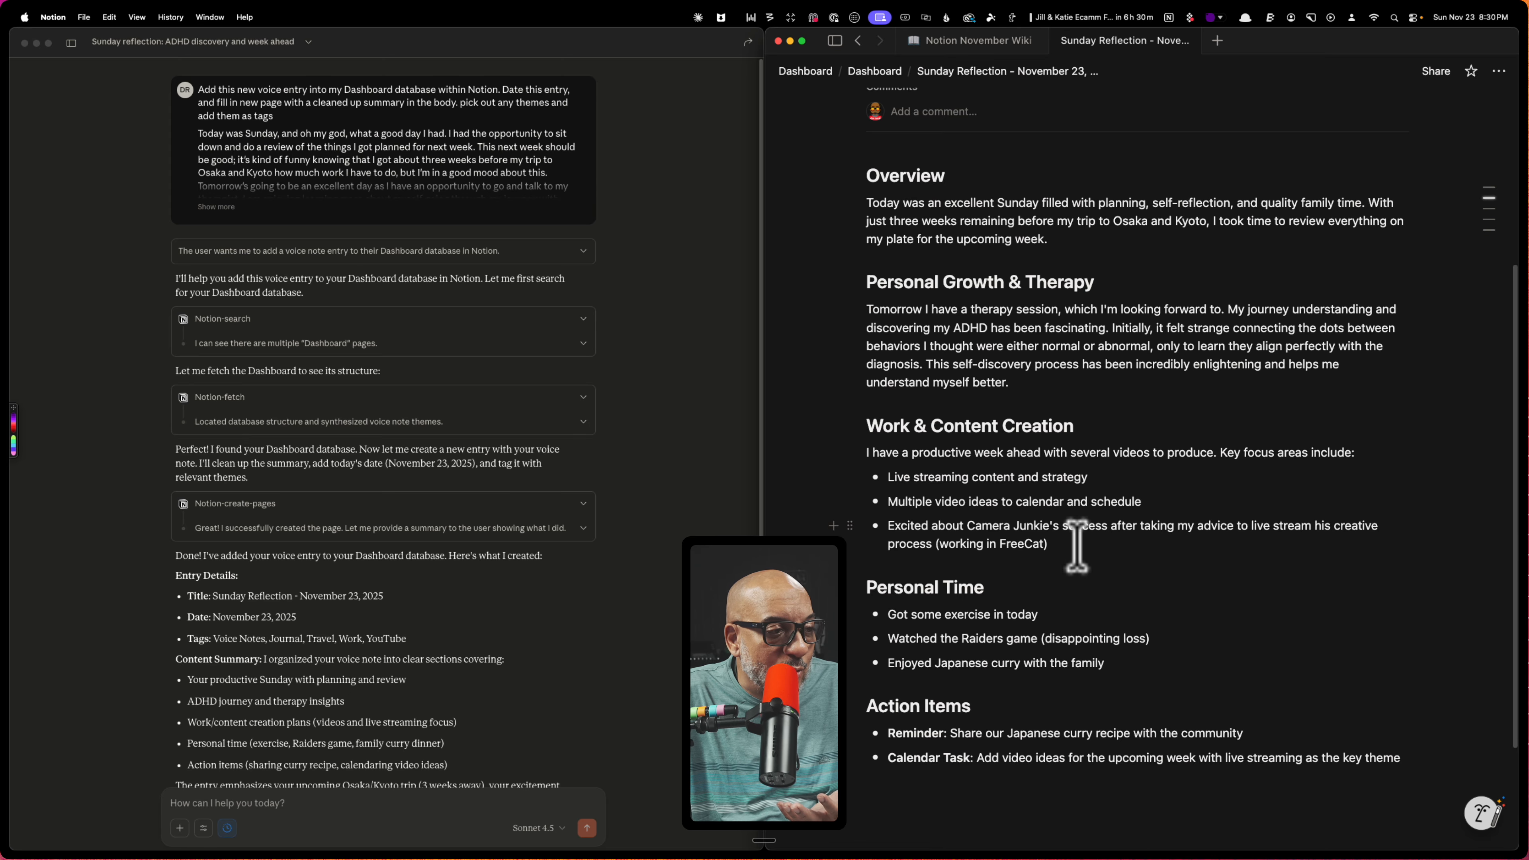
scroll(1077, 545, "down", 1)
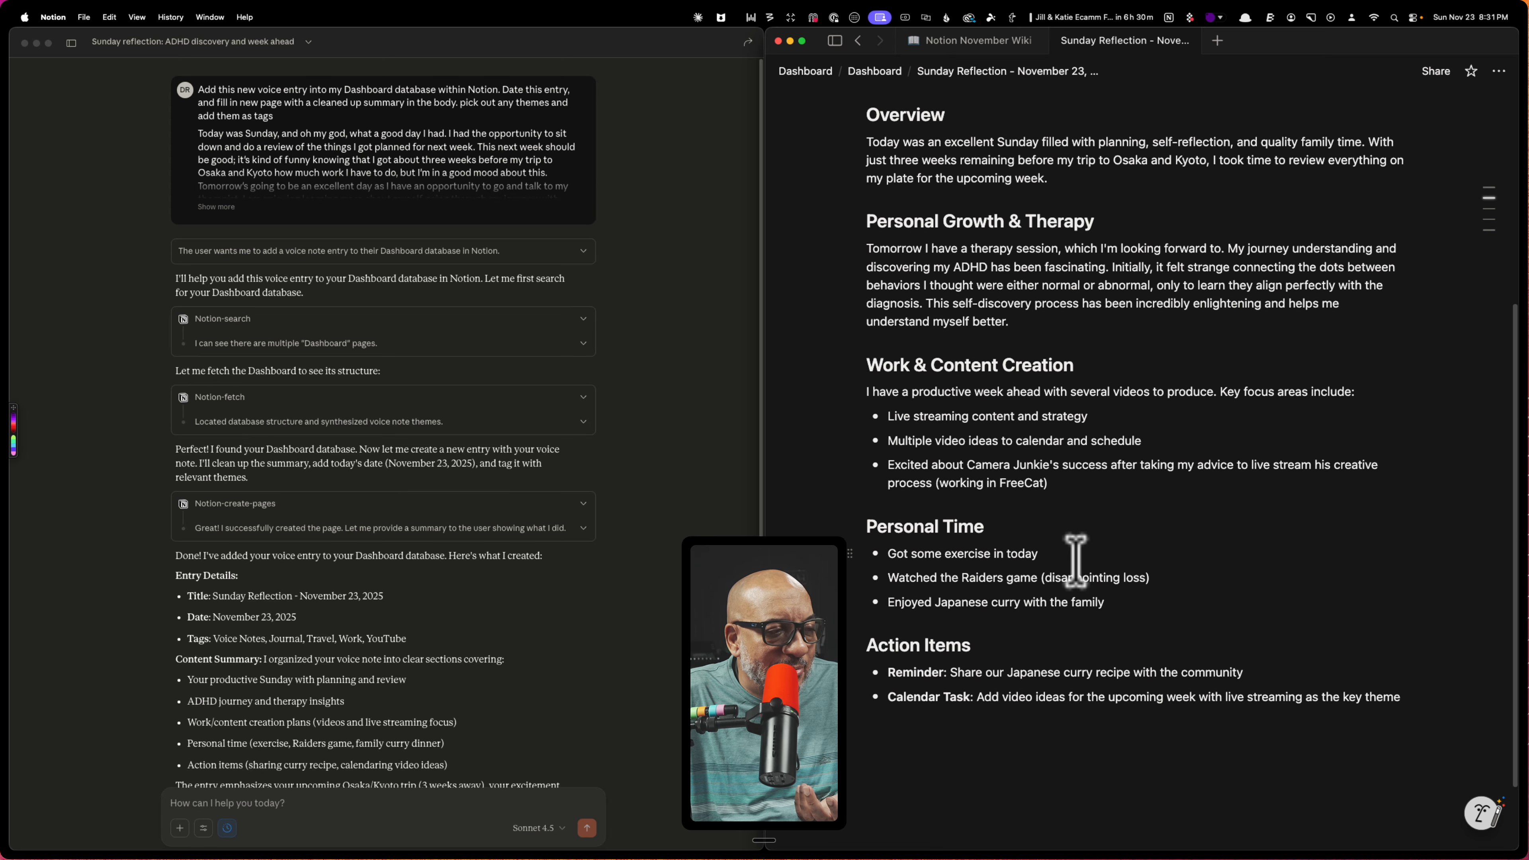
scroll(1077, 548, "up", 5)
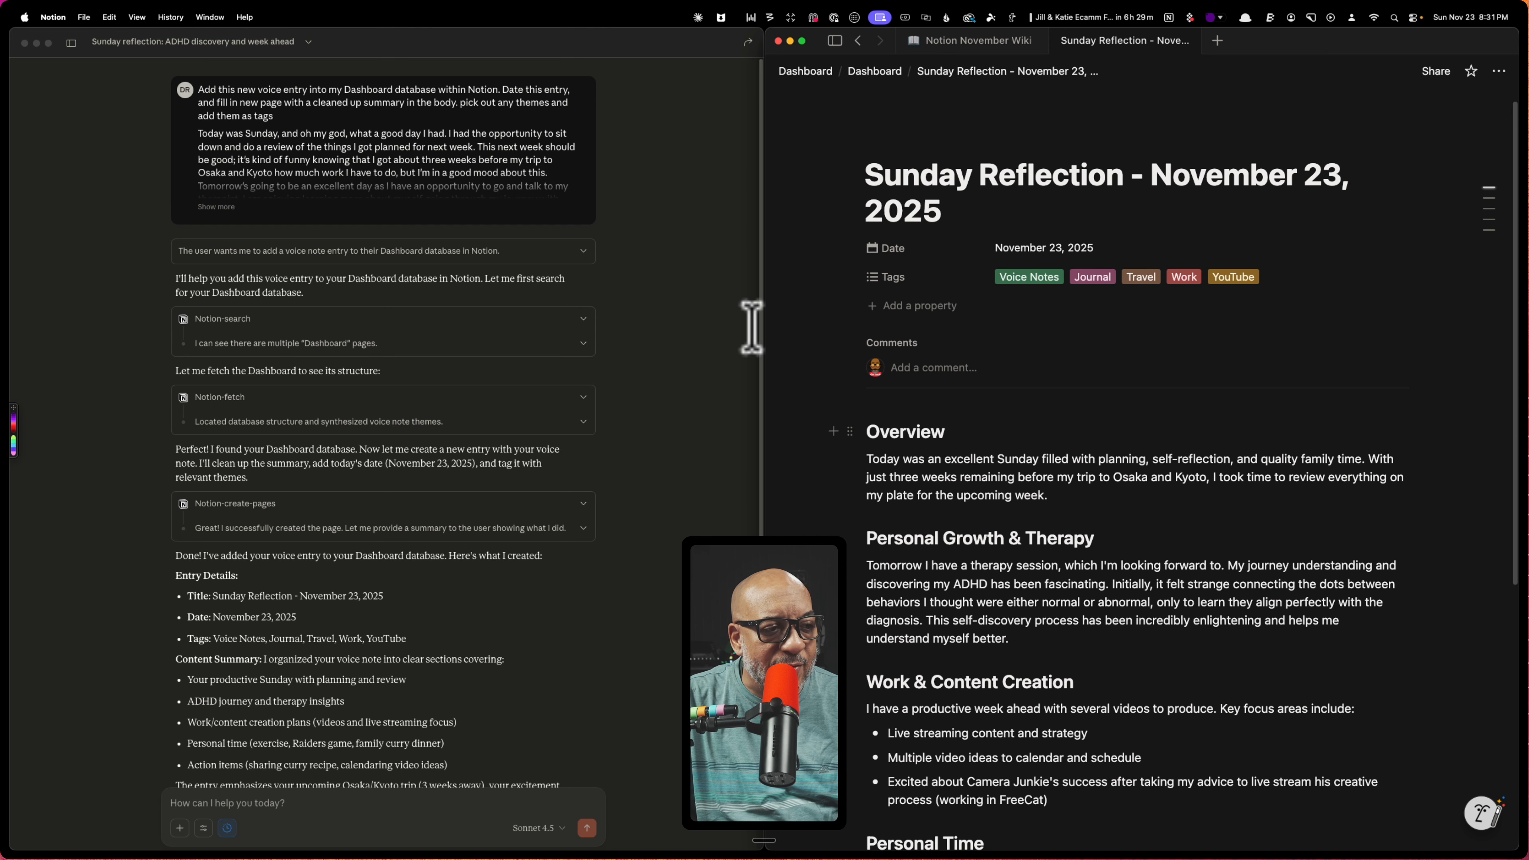
scroll(987, 593, "down", 5)
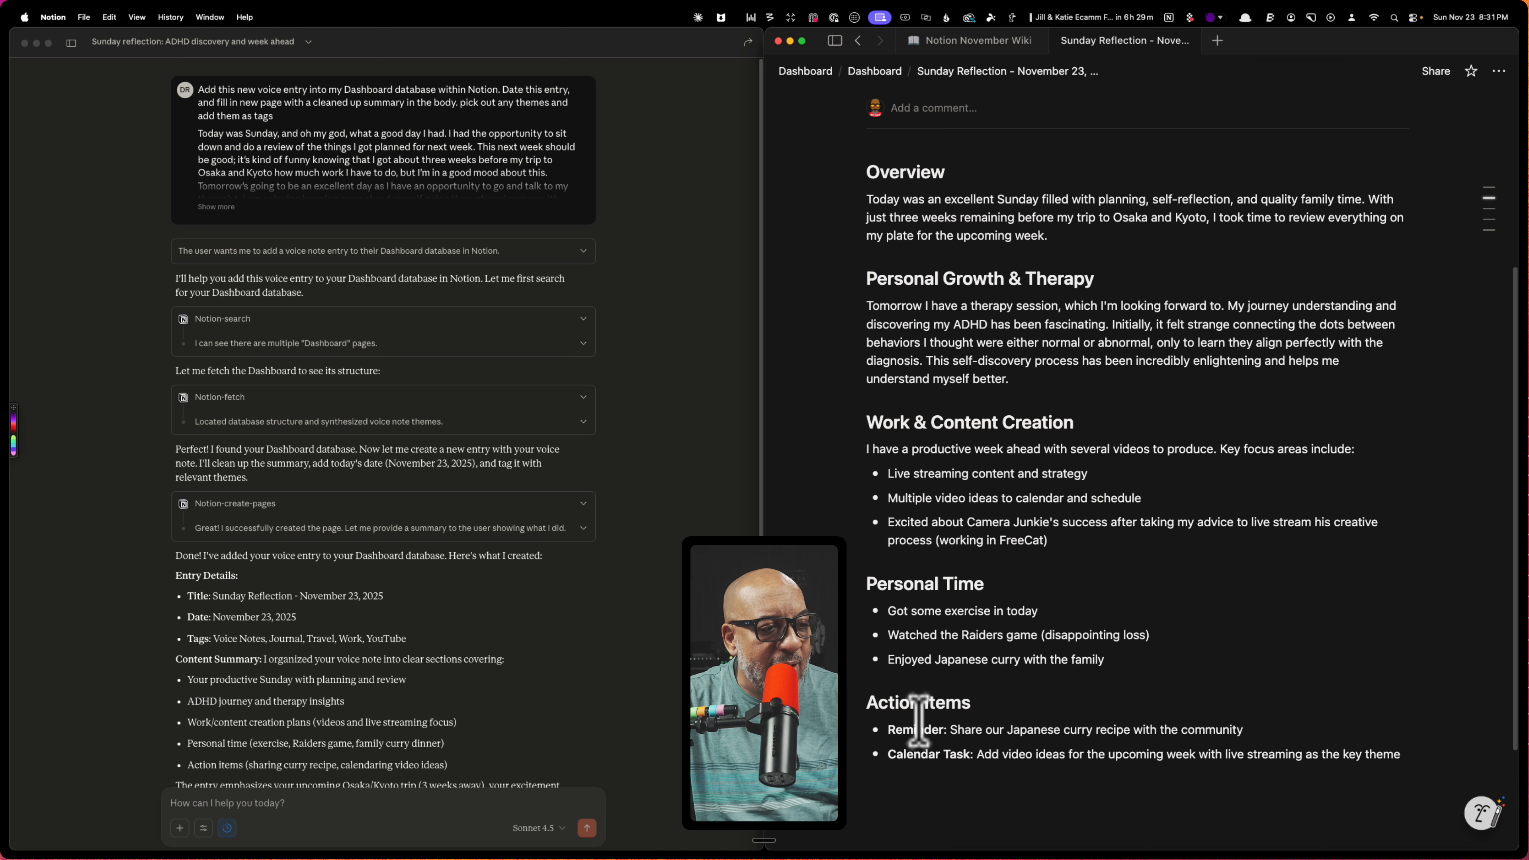
scroll(1178, 722, "down", 3)
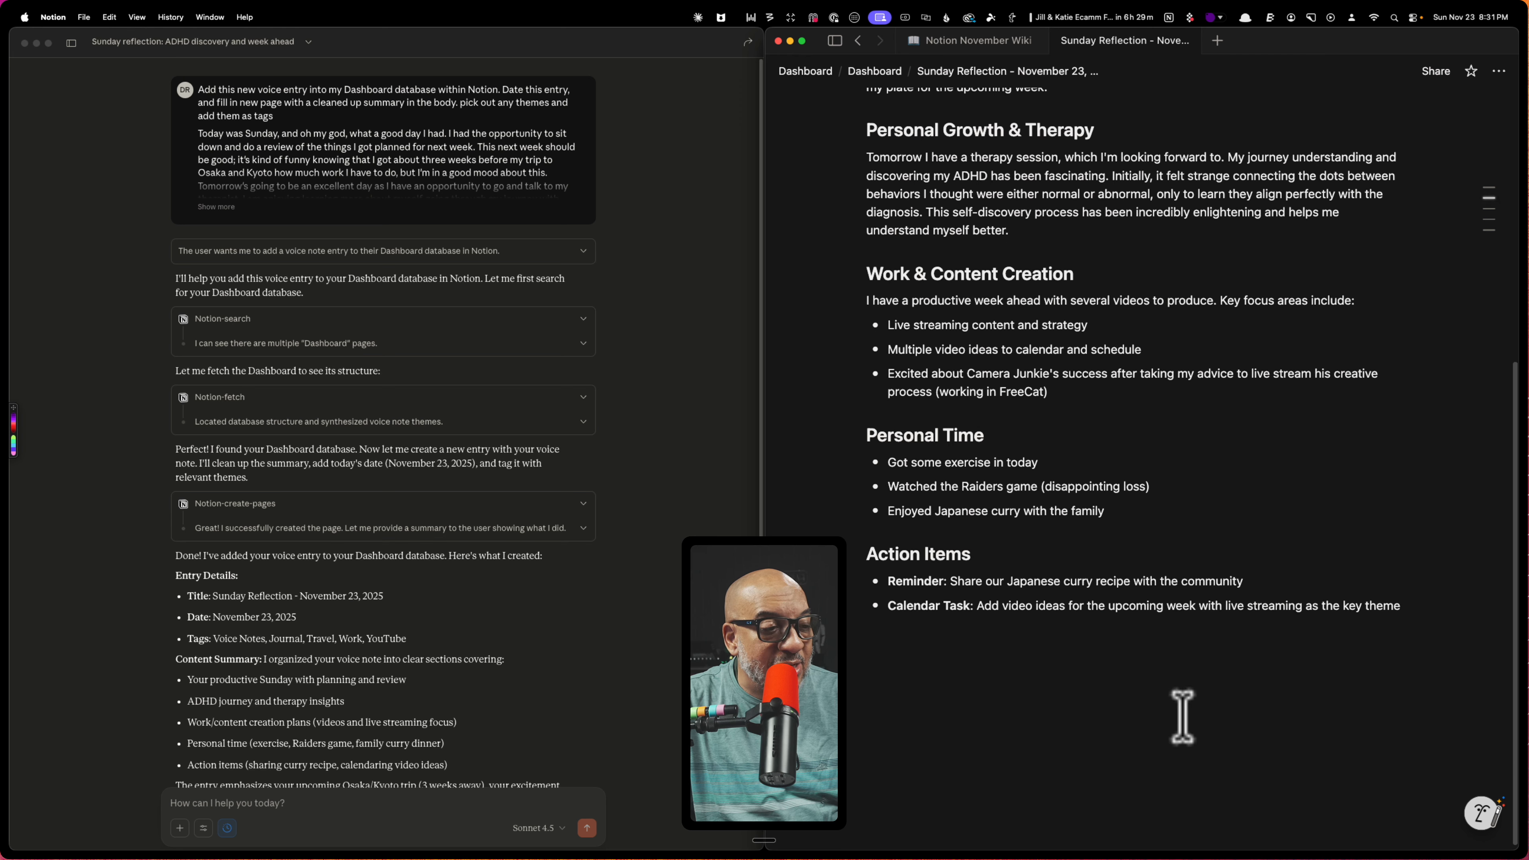
Paste the original dictated voice note transcript on a new line below the Action Items at the end of the entry
left_click(922, 673)
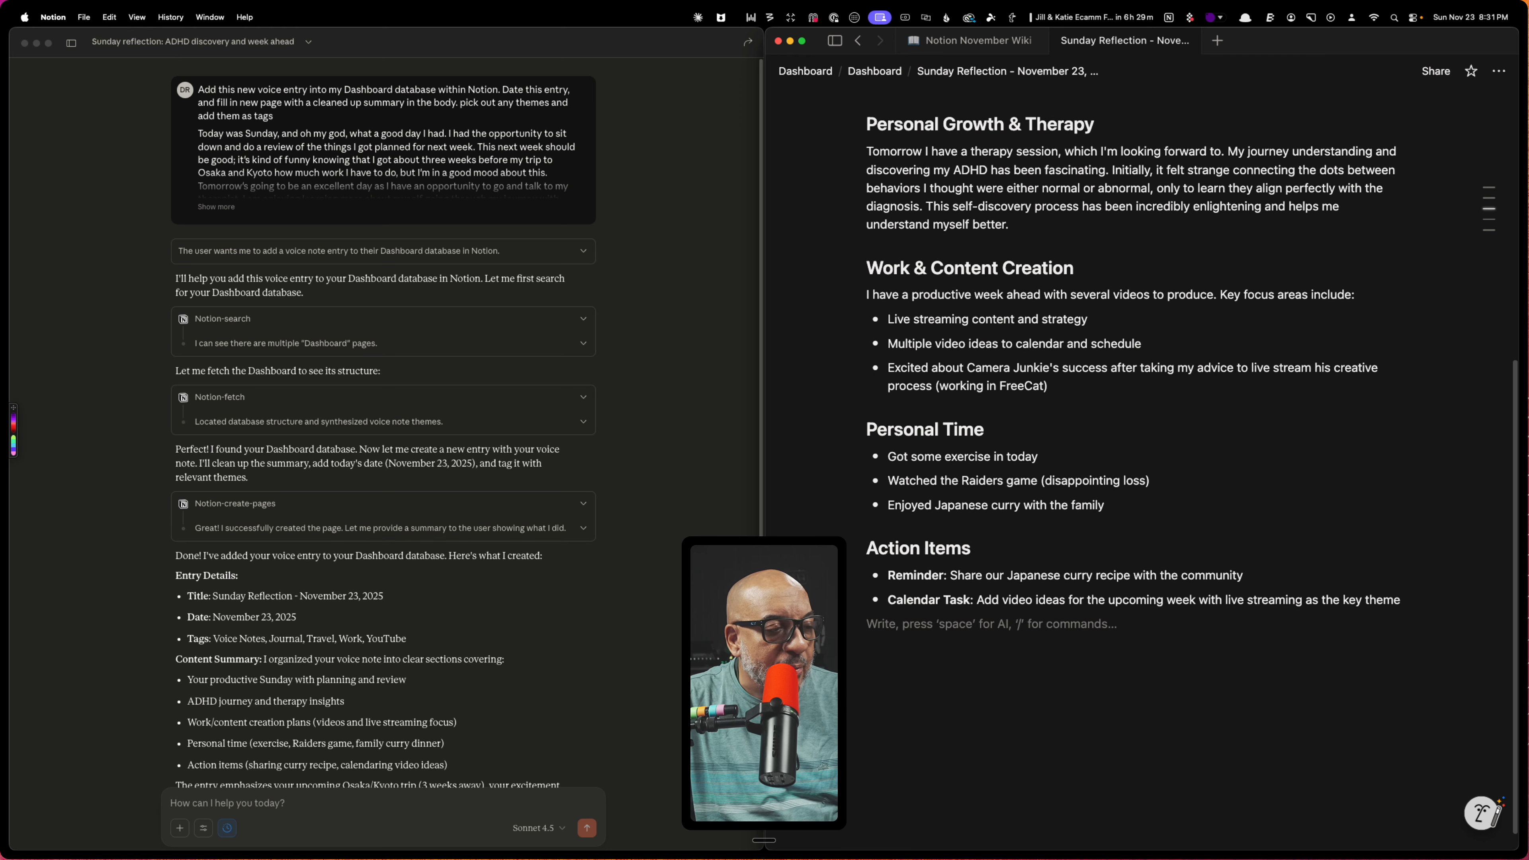
key("Return")
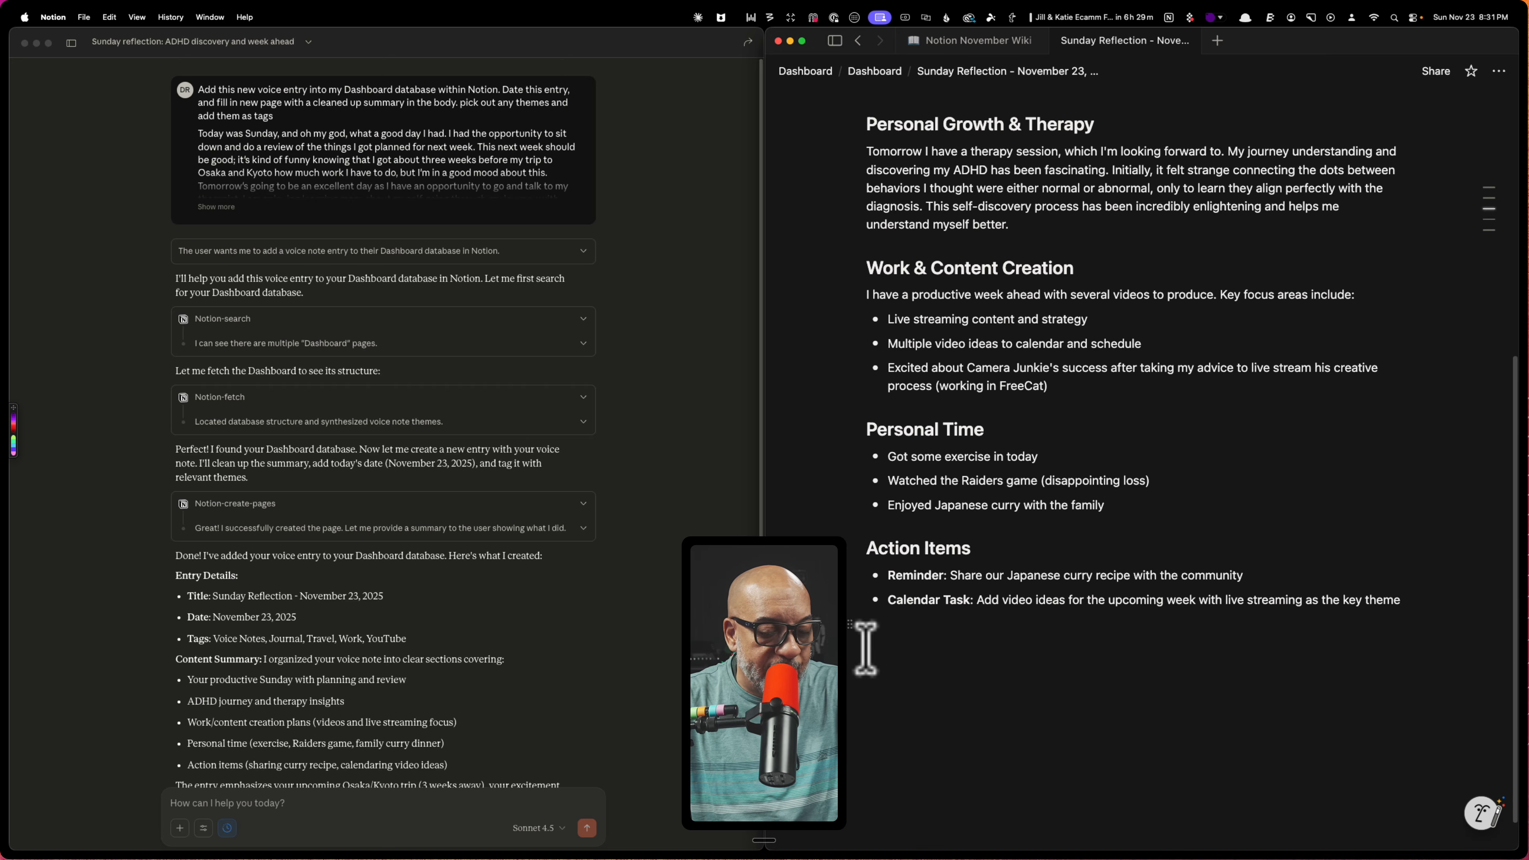
key("super+v")
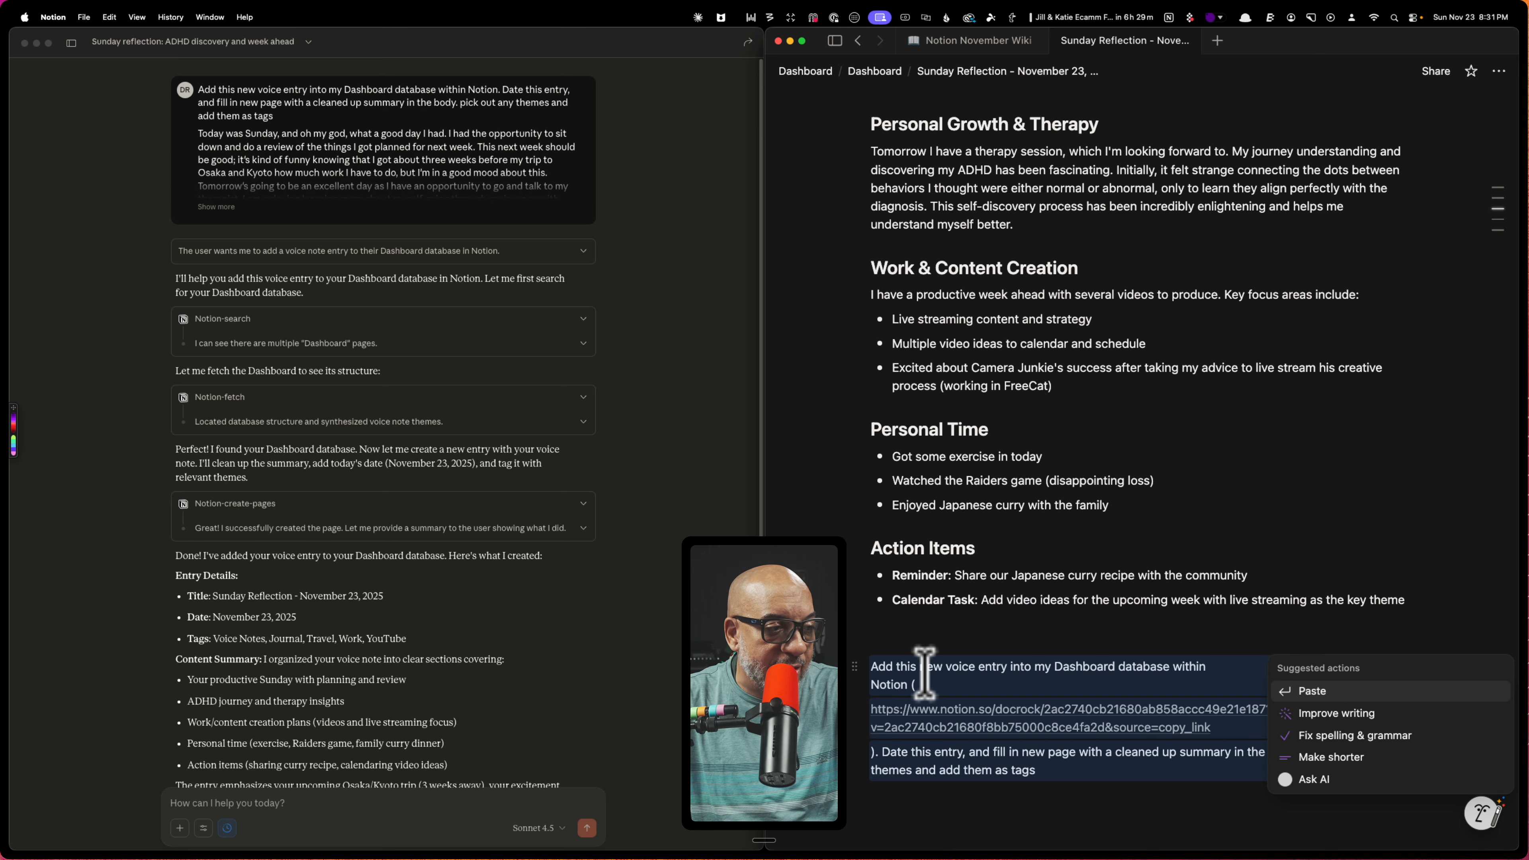
key("super+z")
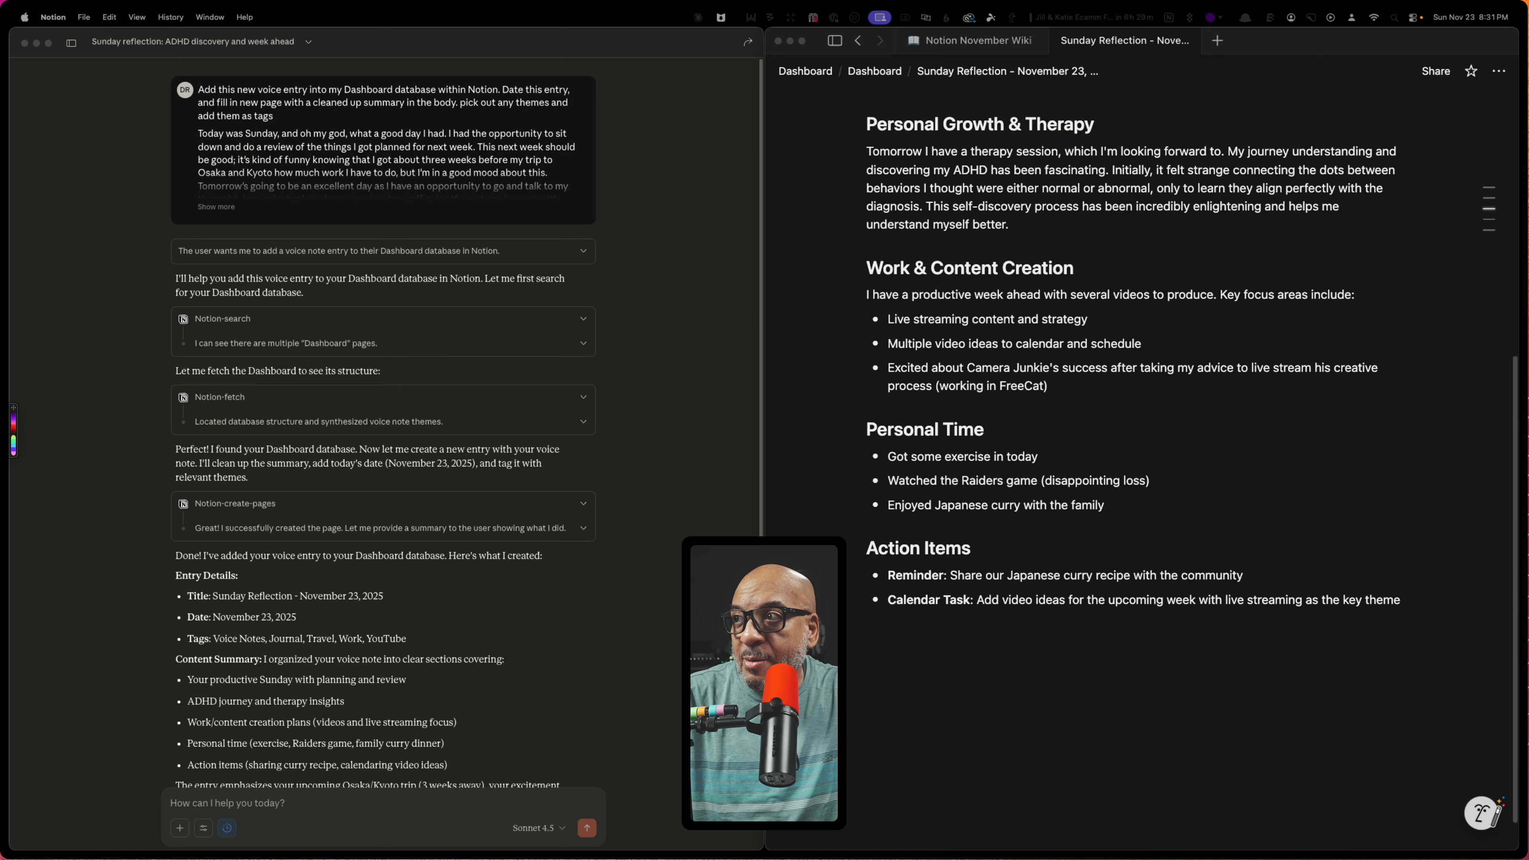
left_click(890, 699)
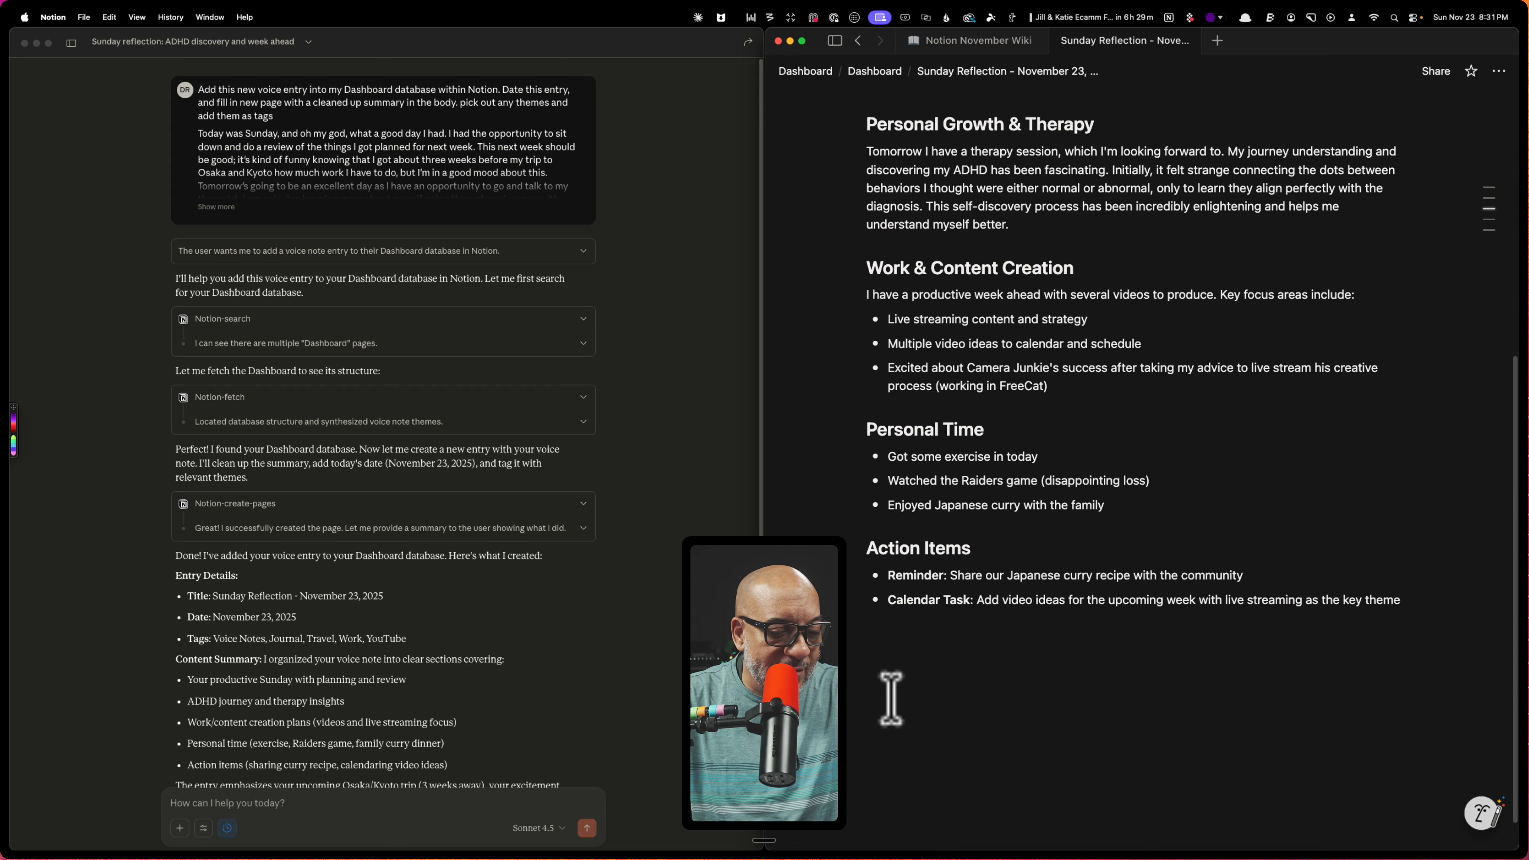
key("super+v")
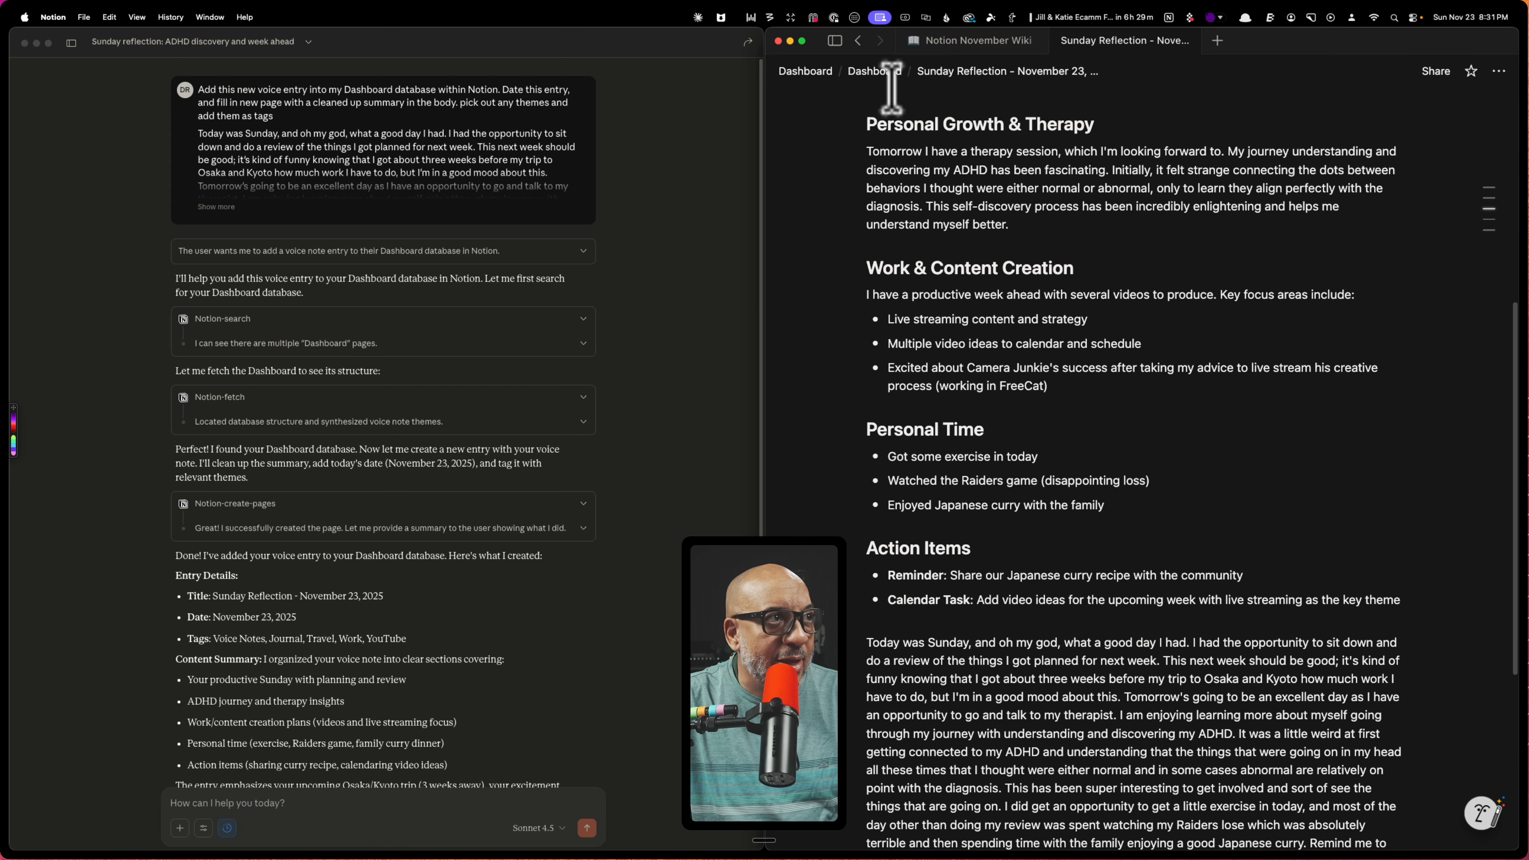
scroll(1038, 645, "down", 3)
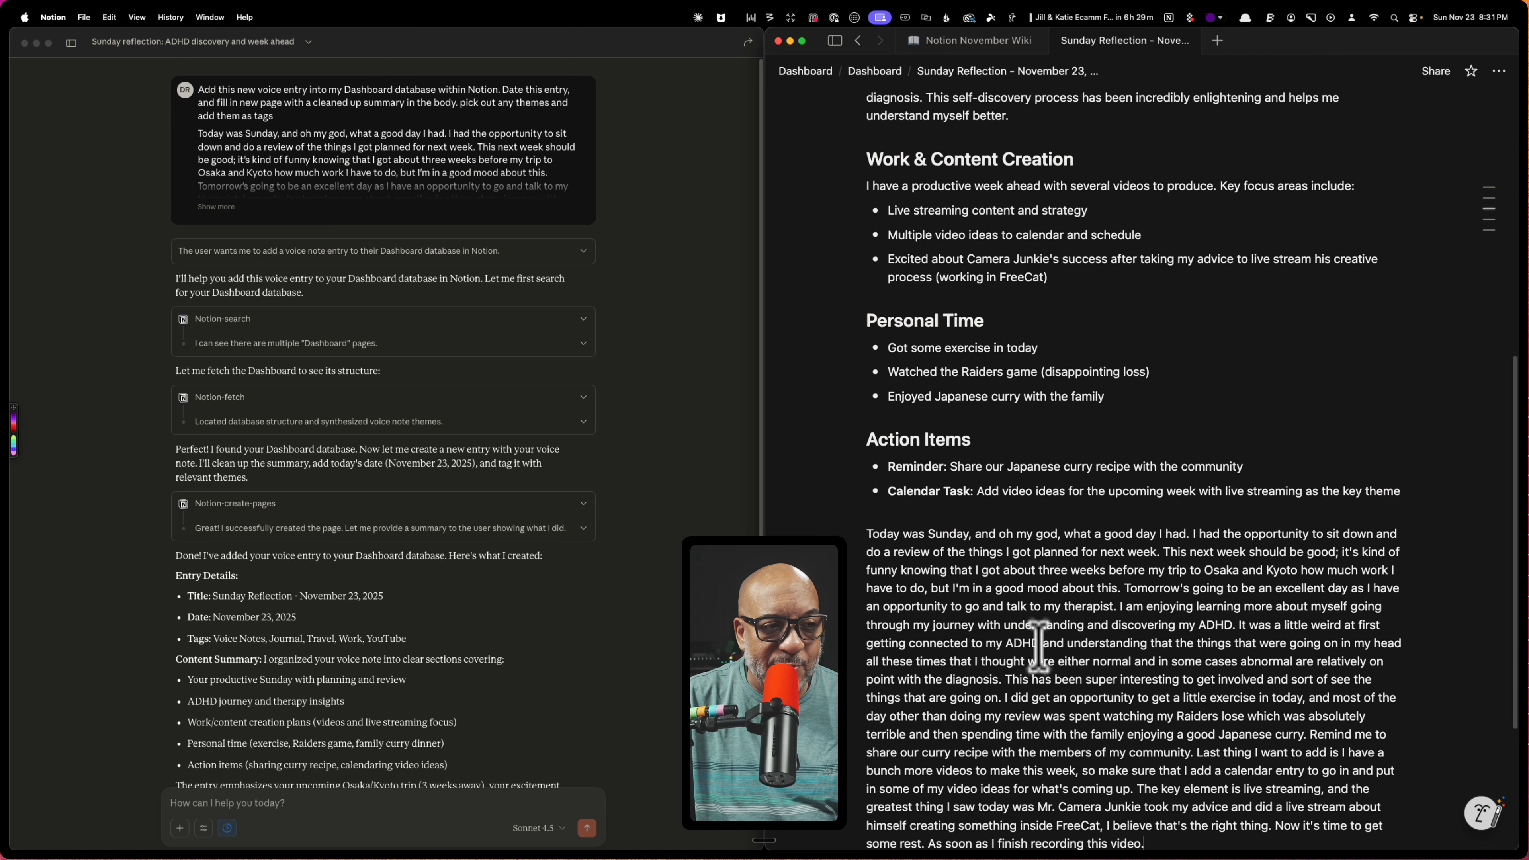
scroll(1038, 644, "up", 12)
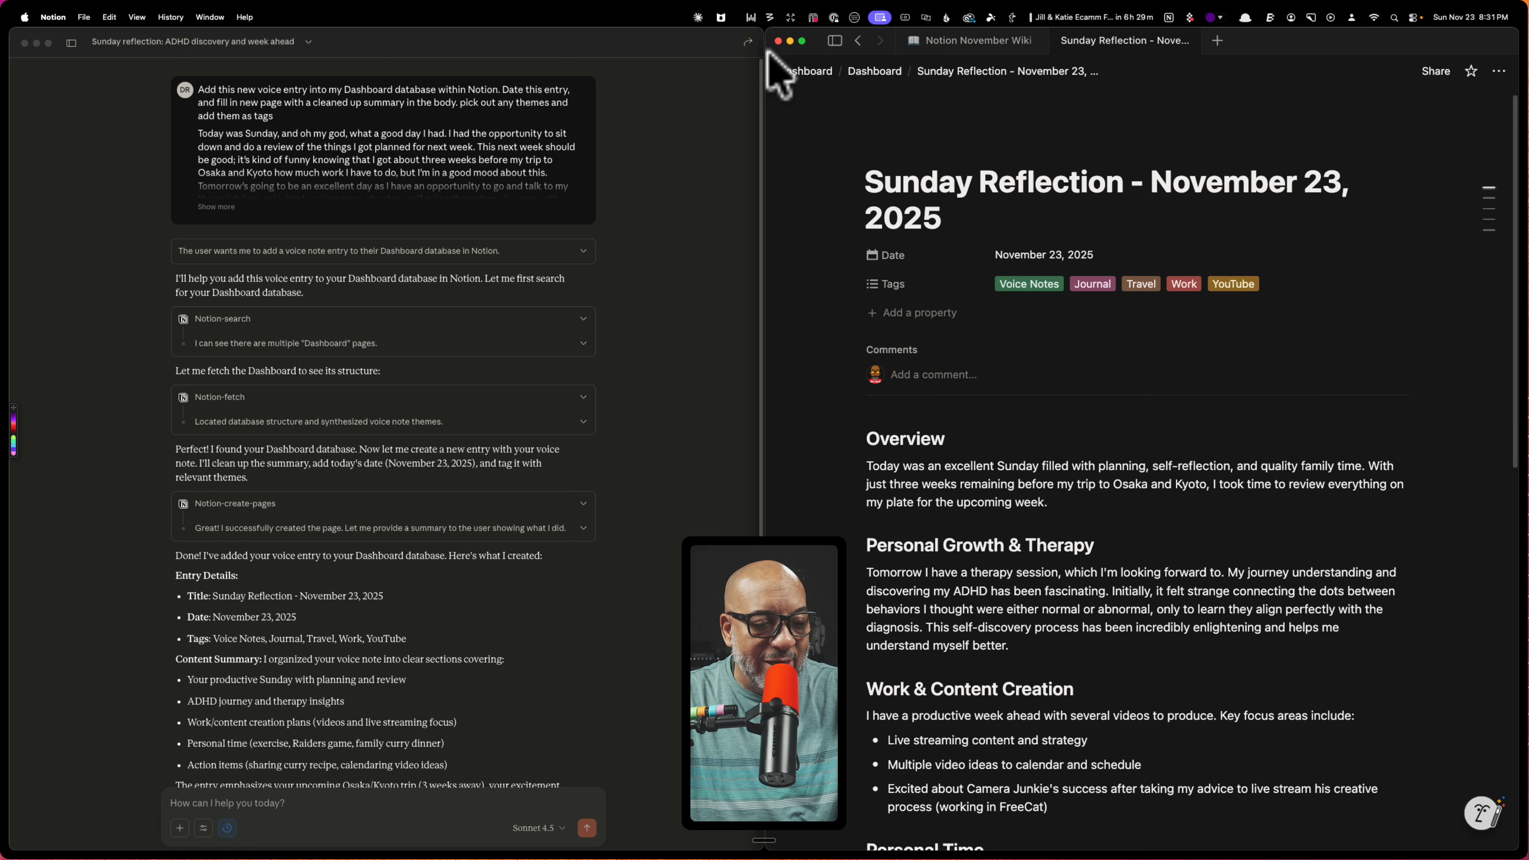
Switch to another application
key("super+Tab")
key("super+Tab")
key("super+Tab")
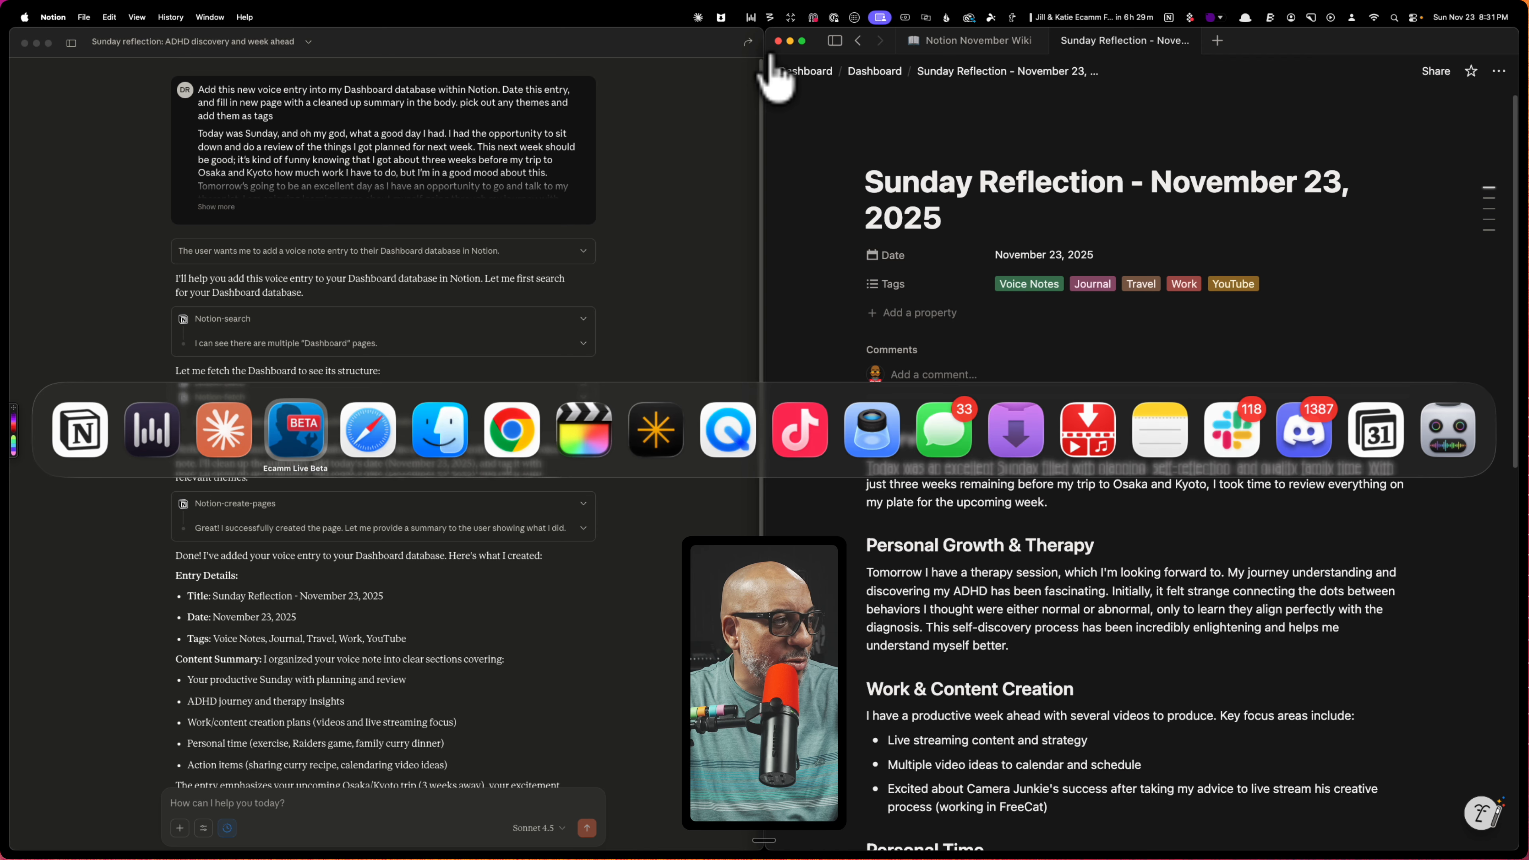